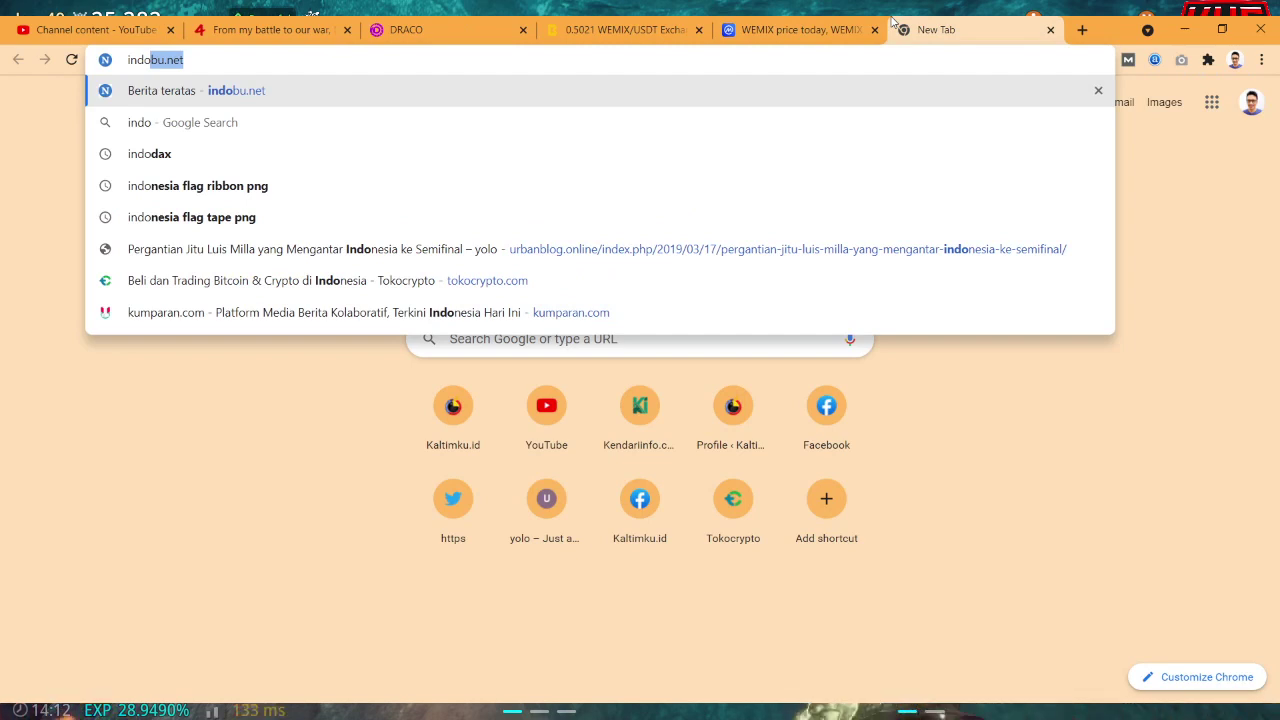
- Open the Indodax website at indodax.com
{"action": "key", "text": "BackSpace"}
{"action": "key", "text": "BackSpace"}
{"action": "key", "text": "BackSpace"}
{"action": "type", "text": "dox"}
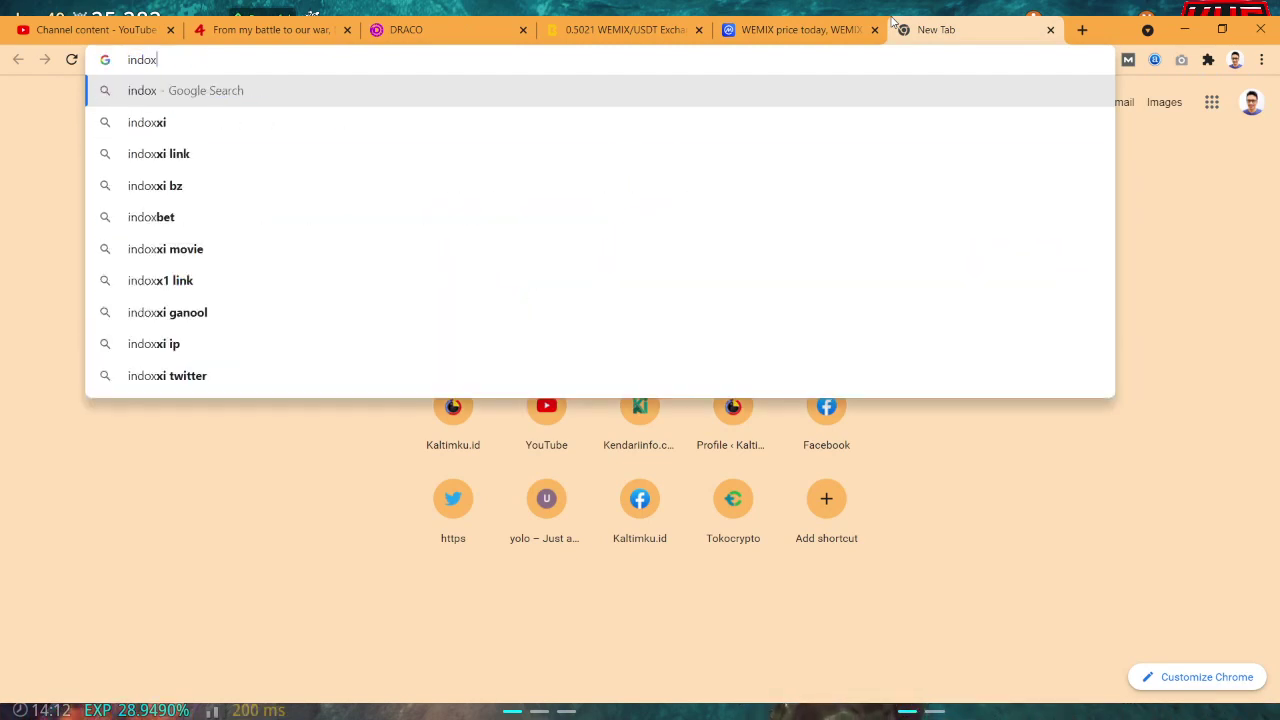
{"action": "key", "text": "BackSpace"}
{"action": "type", "text": "dax.com/"}
{"action": "key", "text": "Delete"}
{"action": "key", "text": "Return"}
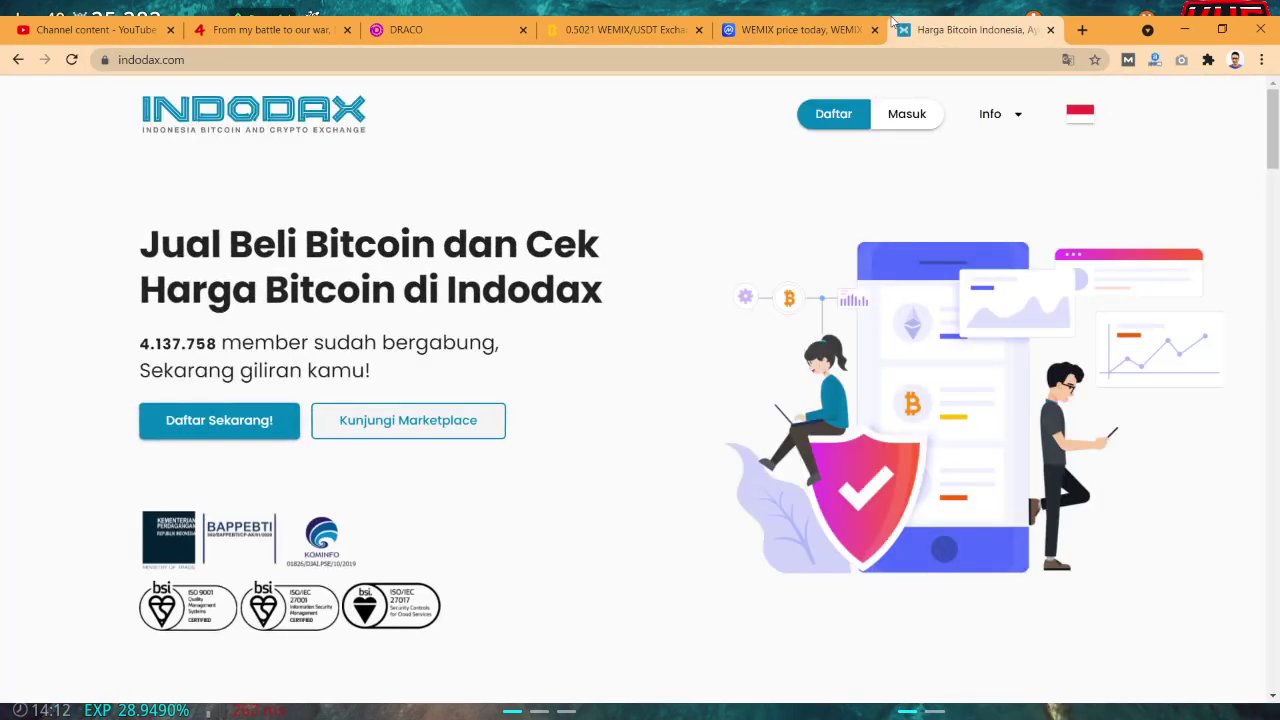
- Open tokocrypto.com in a new tab and compare it briefly with the Indodax homepage
{"action": "key", "text": "ctrl+t"}
{"action": "type", "text": "toko"}
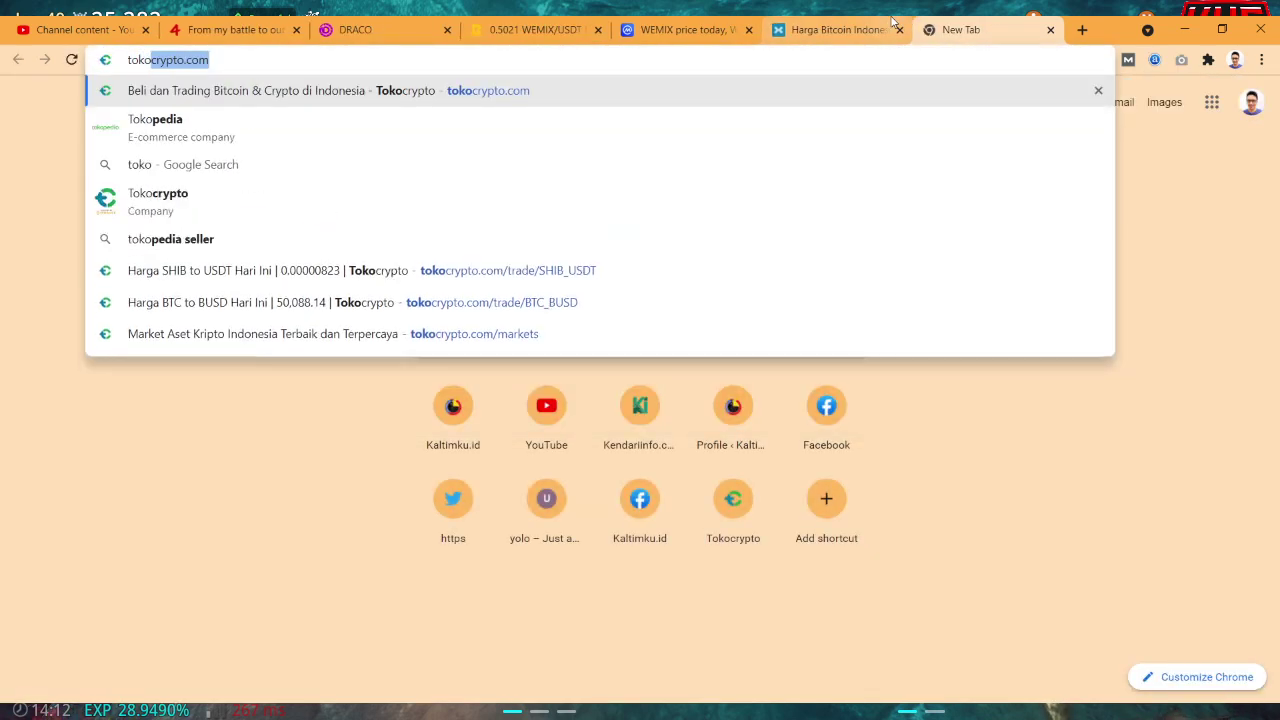
{"action": "key", "text": "Return"}
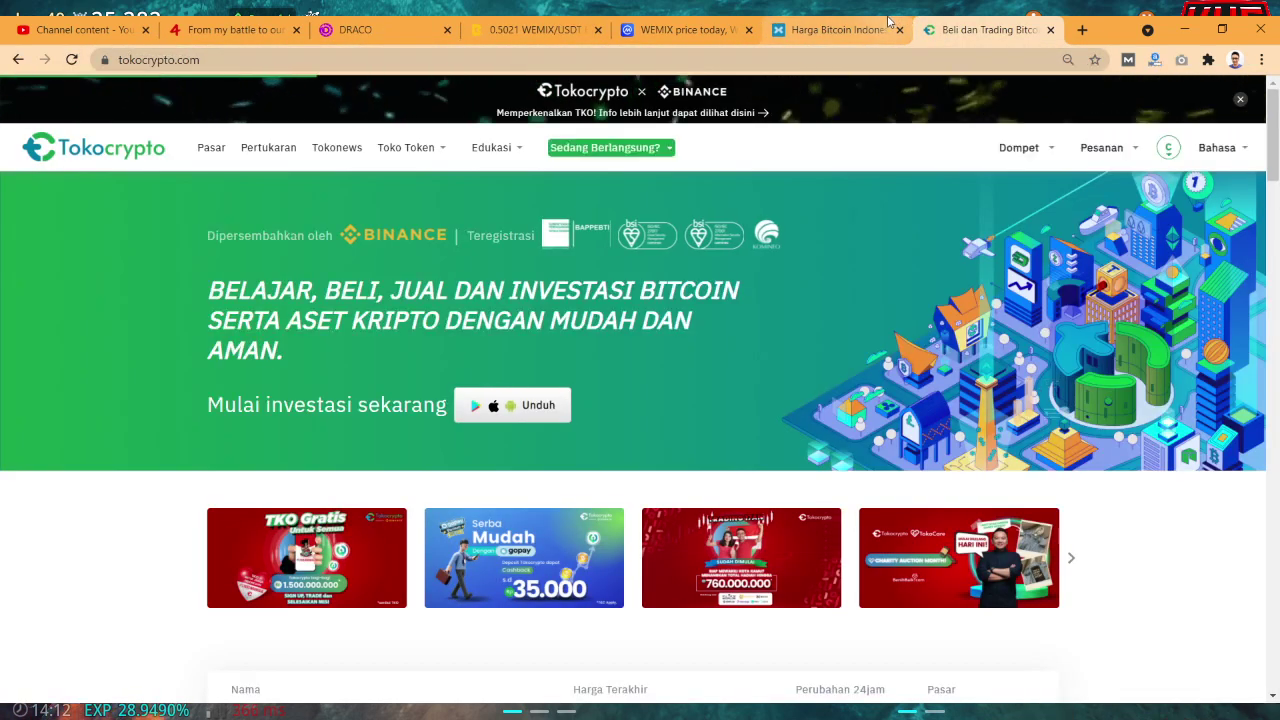
{"action": "left_click", "coordinate": [905, 20]}
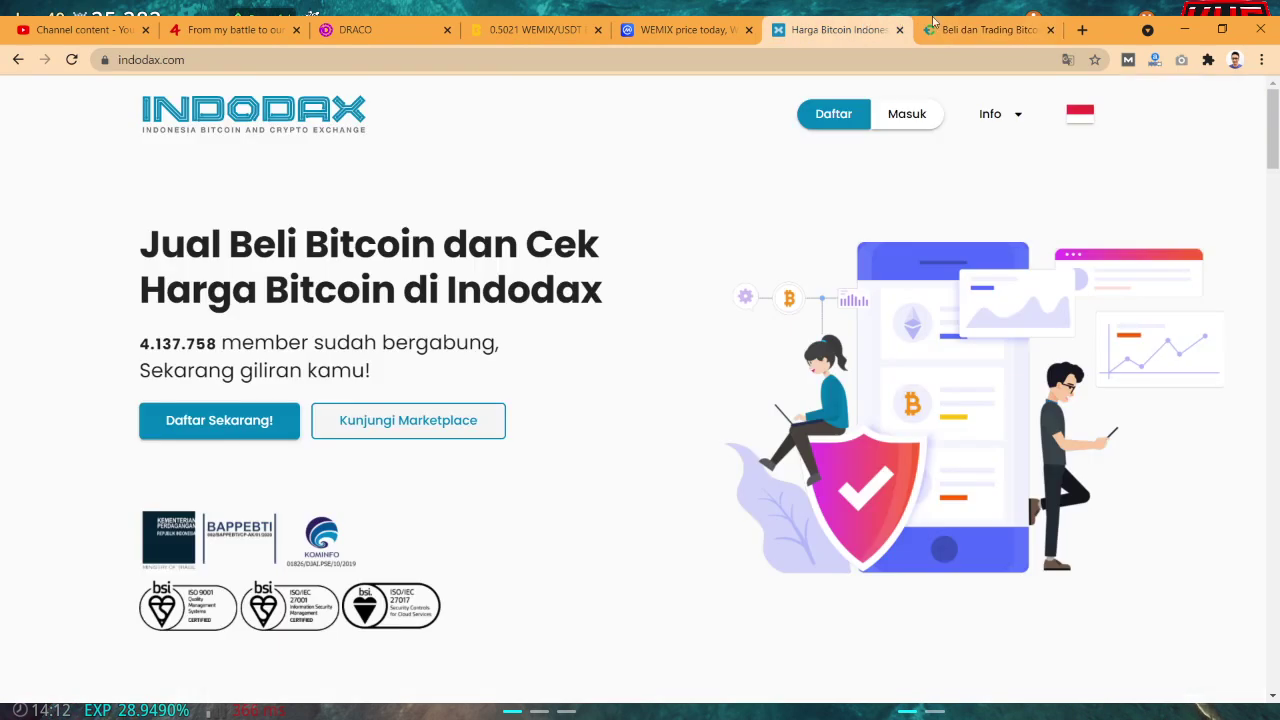
{"action": "left_click", "coordinate": [982, 29]}
- Open the Tokocrypto wallet's Saldo page and filter the coin list by "usdt"
{"action": "mouse_move", "coordinate": [527, 153]}
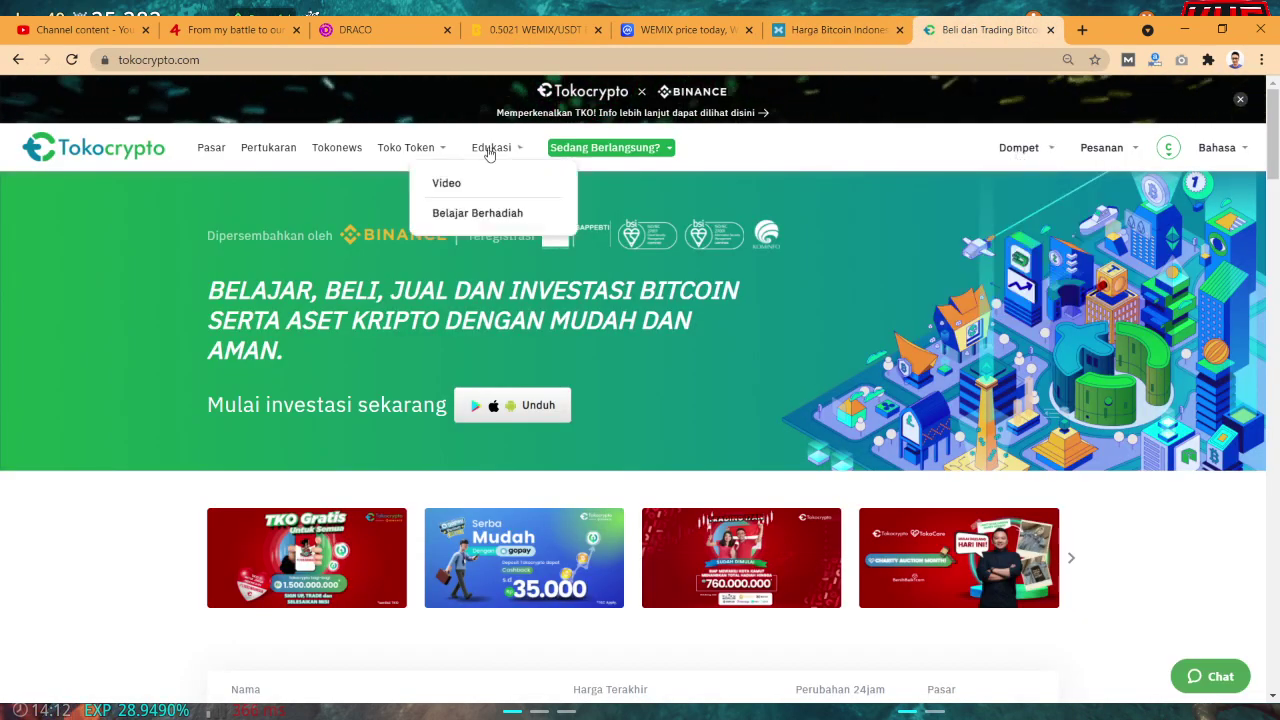
{"action": "mouse_move", "coordinate": [1022, 148]}
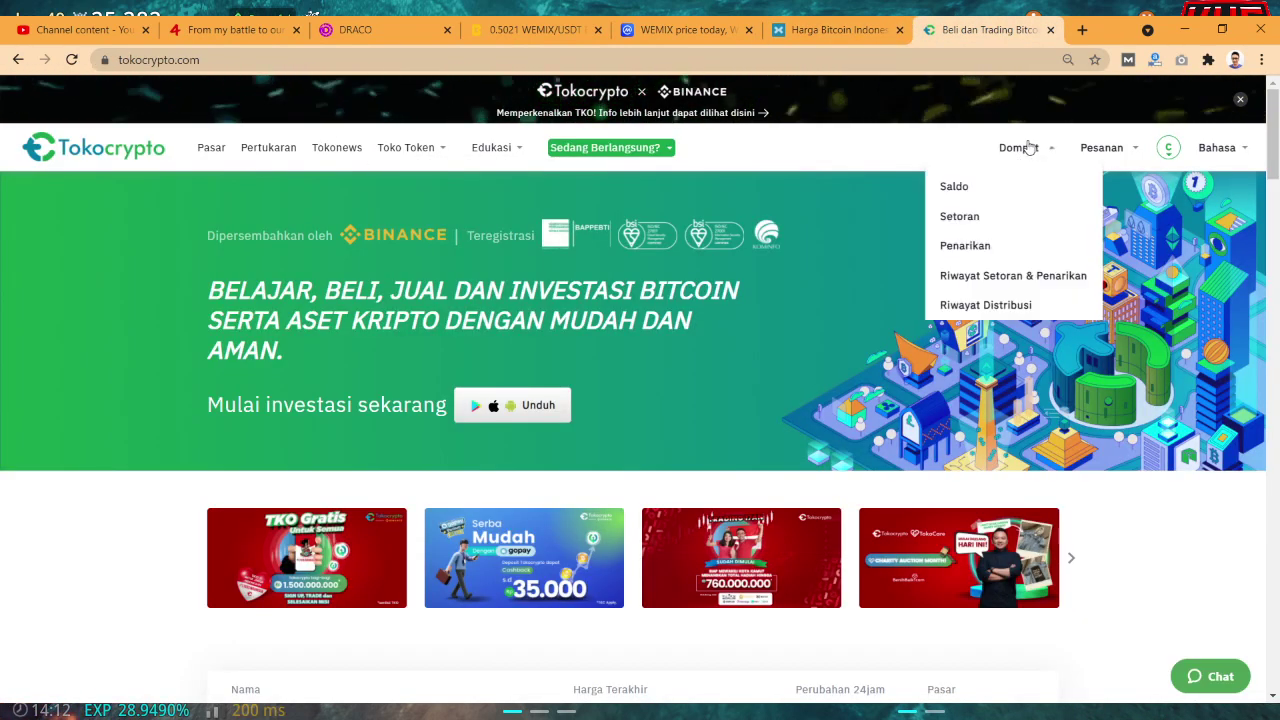
{"action": "left_click", "coordinate": [992, 186]}
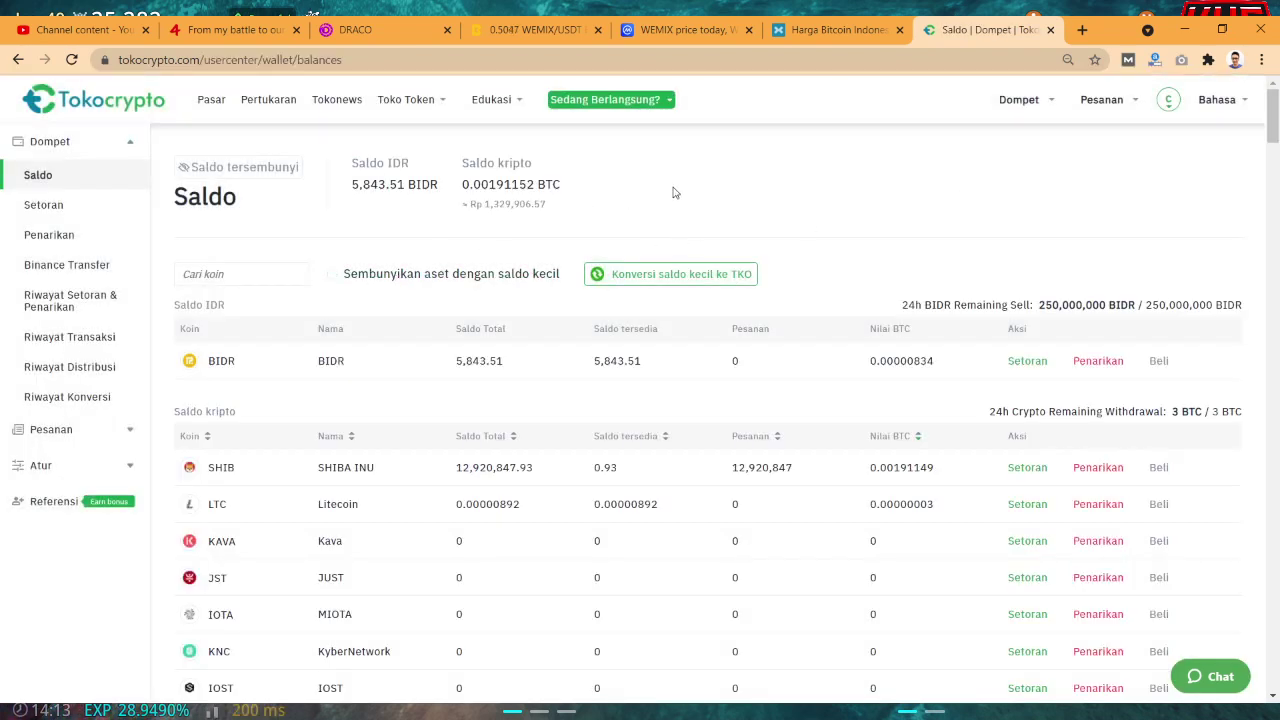
{"action": "mouse_move", "coordinate": [1003, 93]}
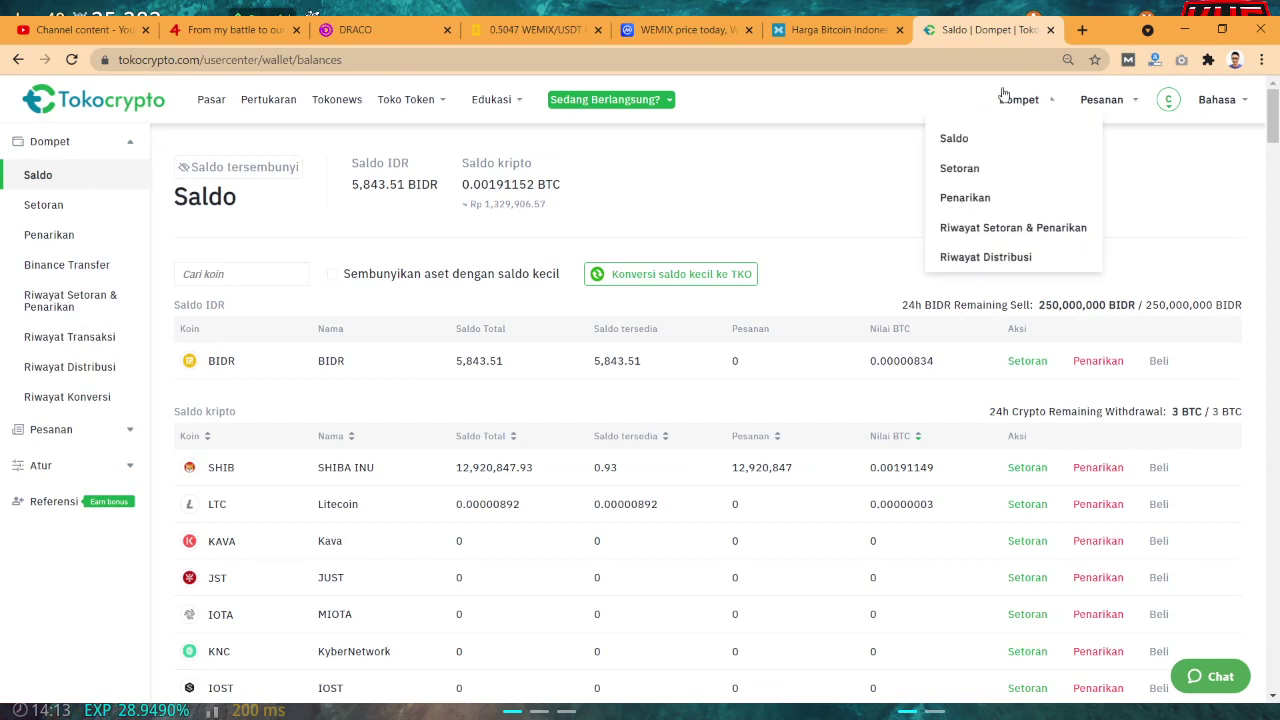
{"action": "left_click", "coordinate": [270, 275]}
{"action": "type", "text": "usdt"}
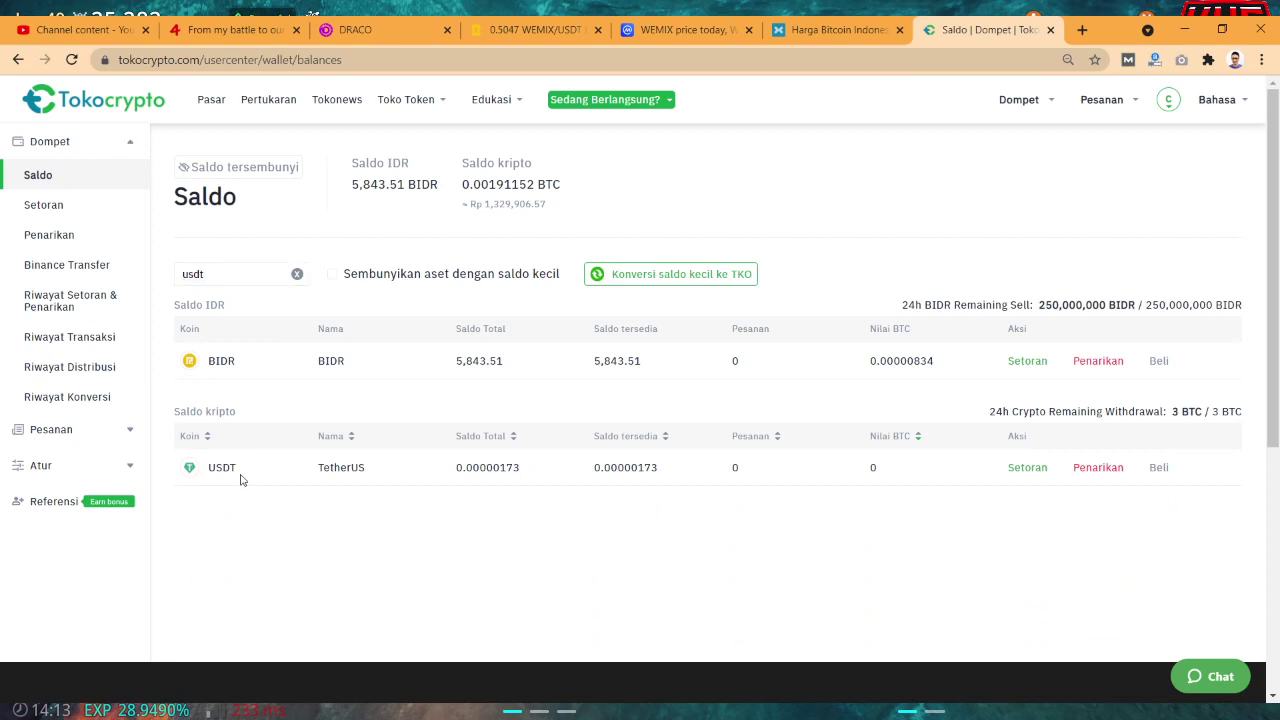
- Open the deposit (Setoran) page for USDT from its row in the crypto balances
{"action": "left_click_drag", "start_coordinate": [240, 480], "coordinate": [397, 505]}
{"action": "left_click", "coordinate": [930, 480]}
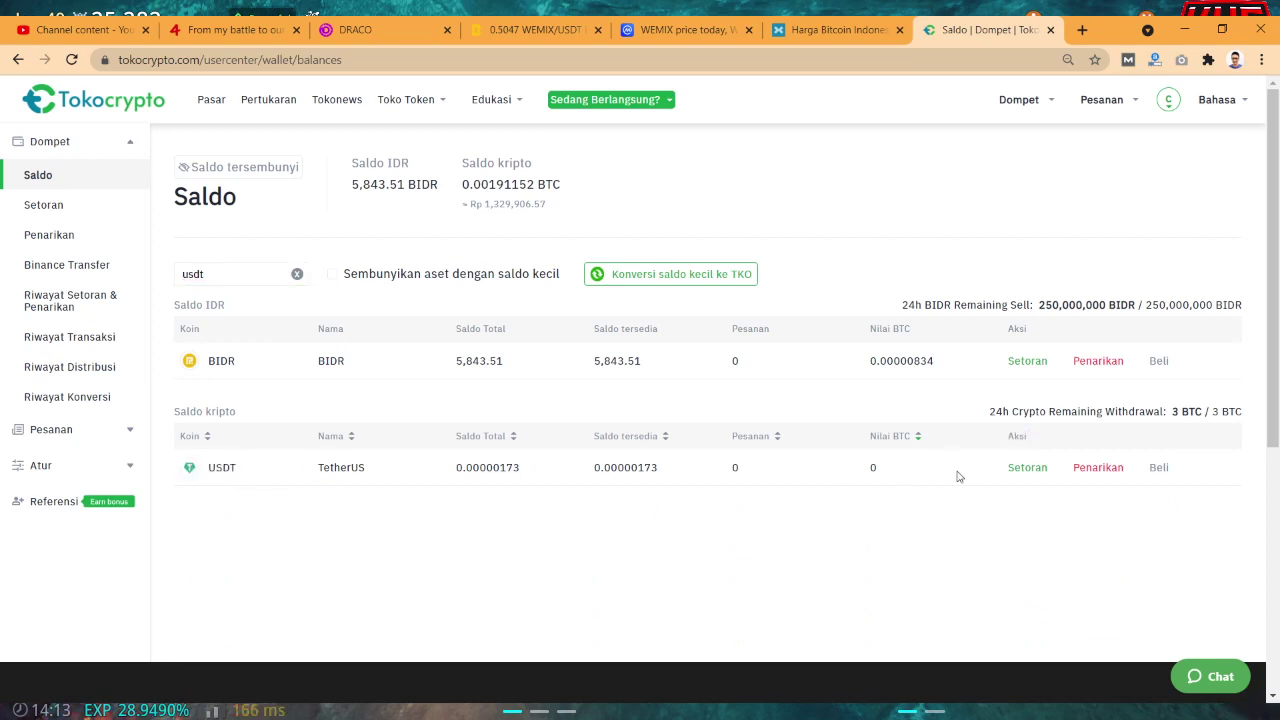
{"action": "left_click", "coordinate": [1024, 472]}
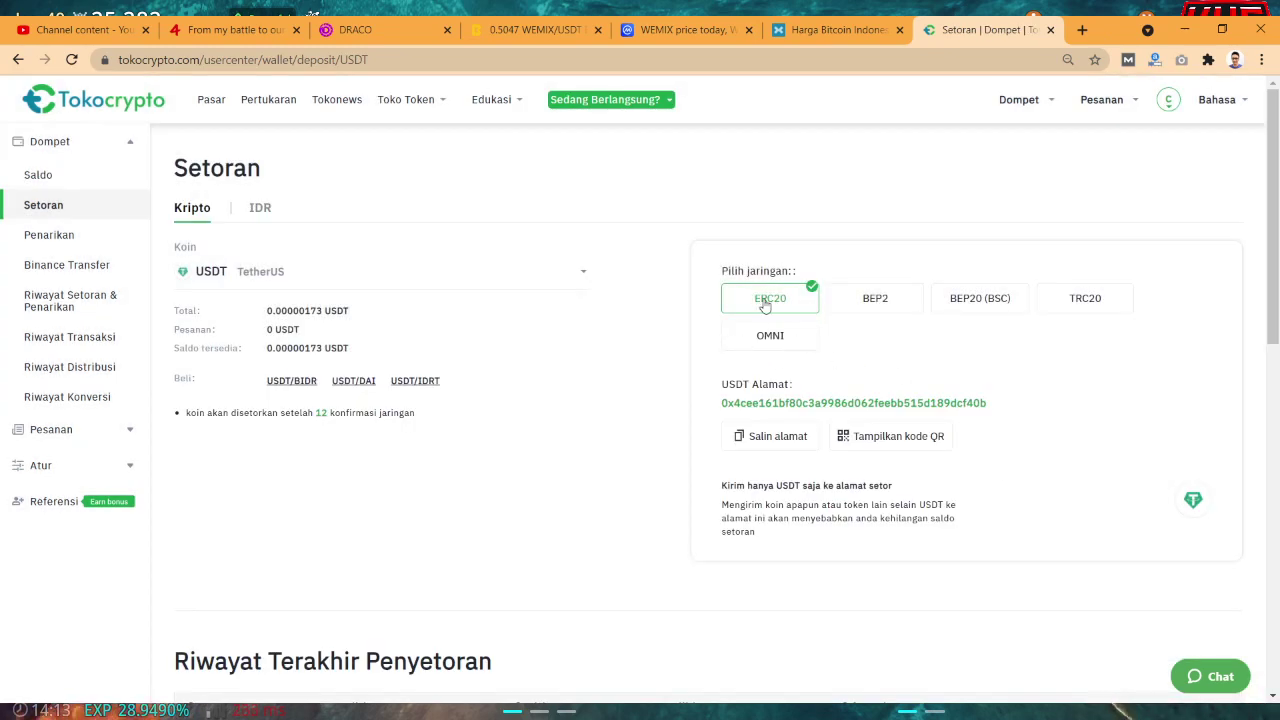
- Reorder the browser tabs so the Tokocrypto deposit page sits directly after the BiKi WEMIX/USDT page
{"action": "left_click", "coordinate": [537, 25]}
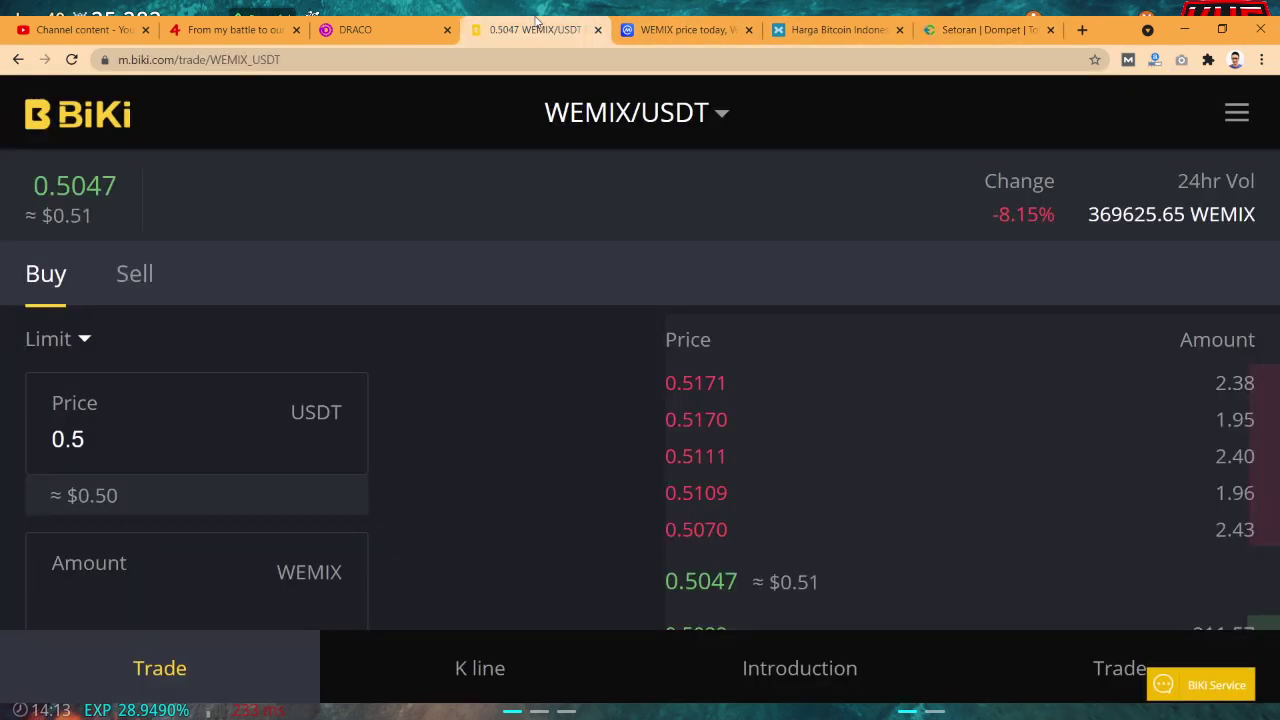
{"action": "left_click_drag", "start_coordinate": [985, 29], "coordinate": [690, 29]}
{"action": "left_click", "coordinate": [555, 30]}
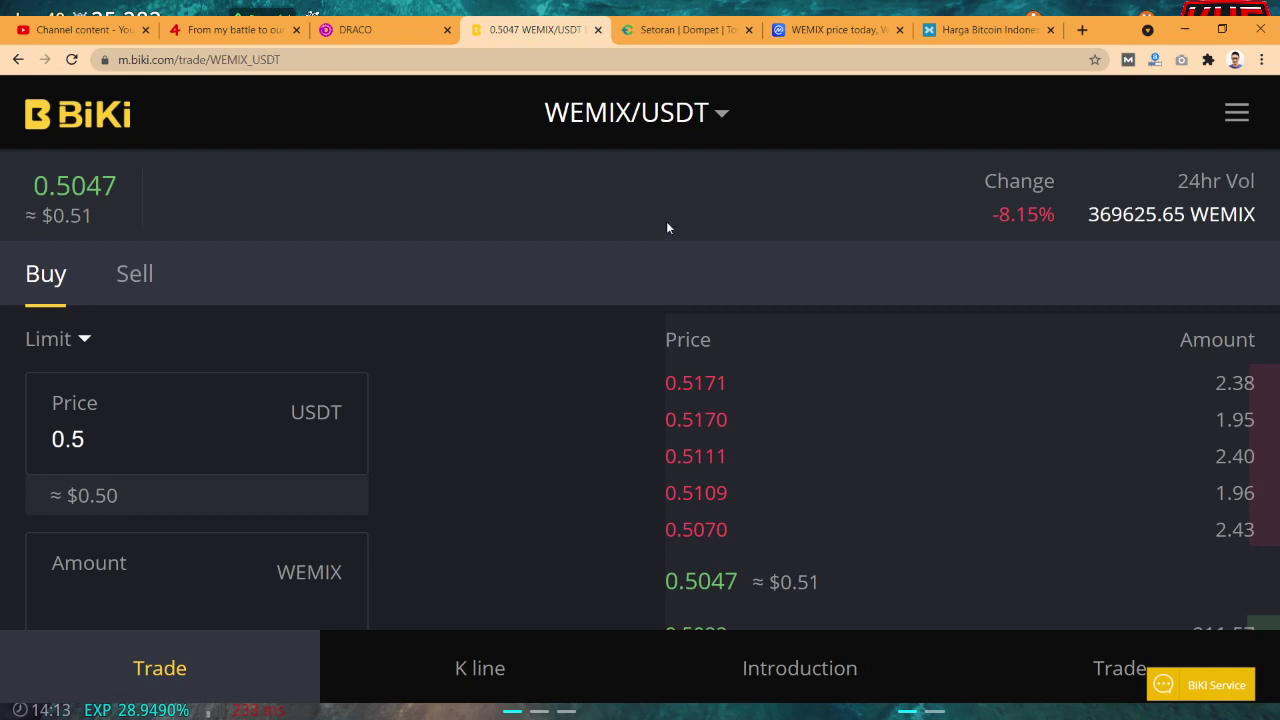
- Compare the BiKi WEMIX/USDT trading page with the Tokocrypto USDT deposit page
{"action": "key", "text": "ctrl+Tab"}
{"action": "left_click", "coordinate": [537, 25]}
{"action": "left_click", "coordinate": [686, 25]}
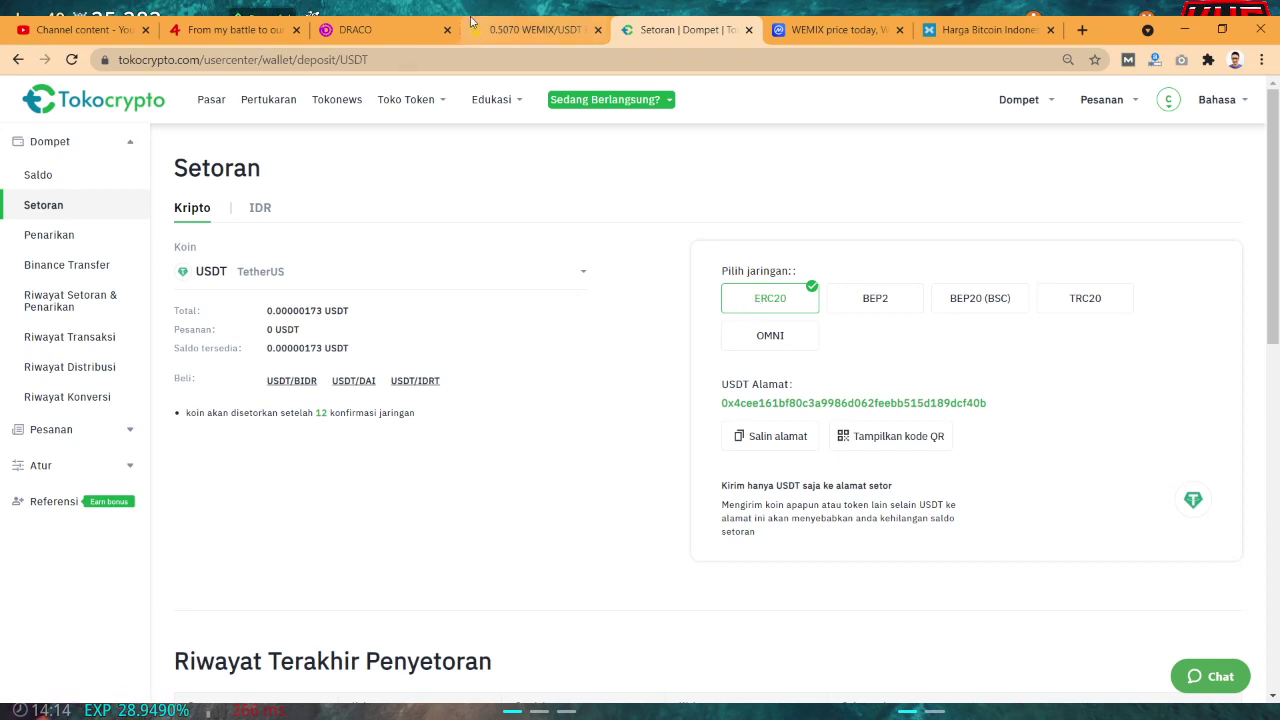
{"action": "left_click", "coordinate": [513, 22]}
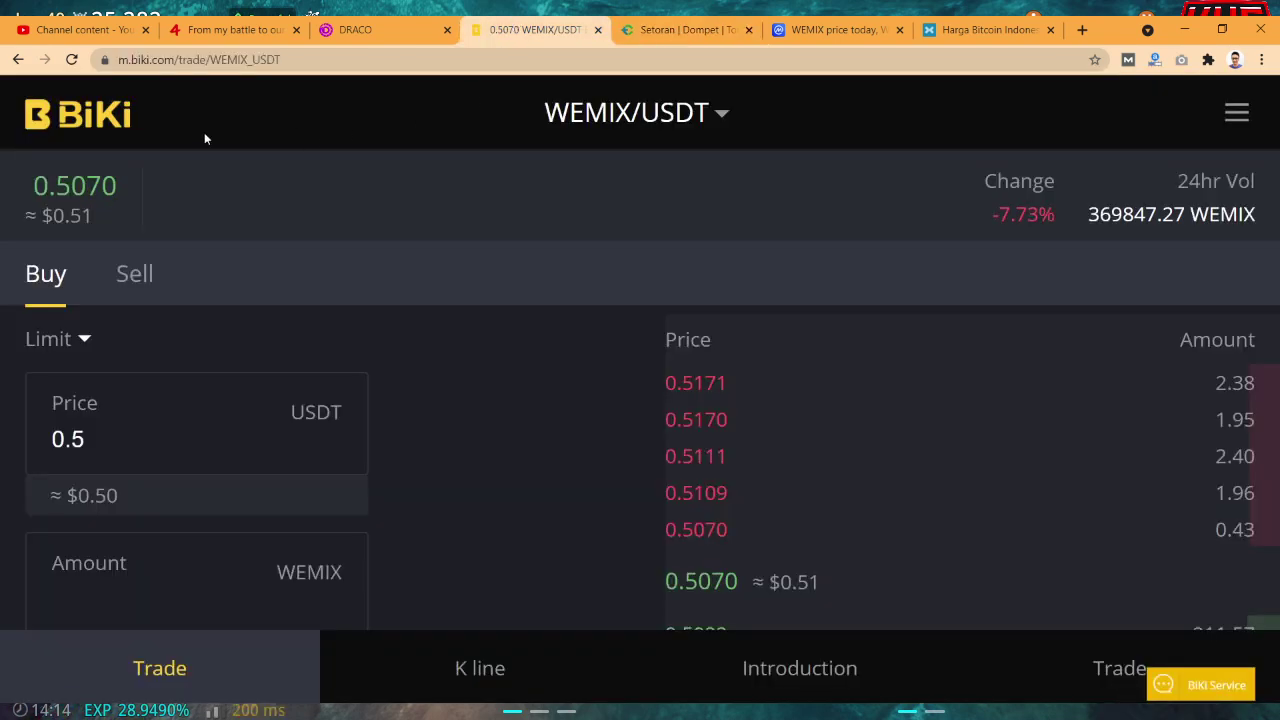
{"action": "left_click", "coordinate": [681, 22]}
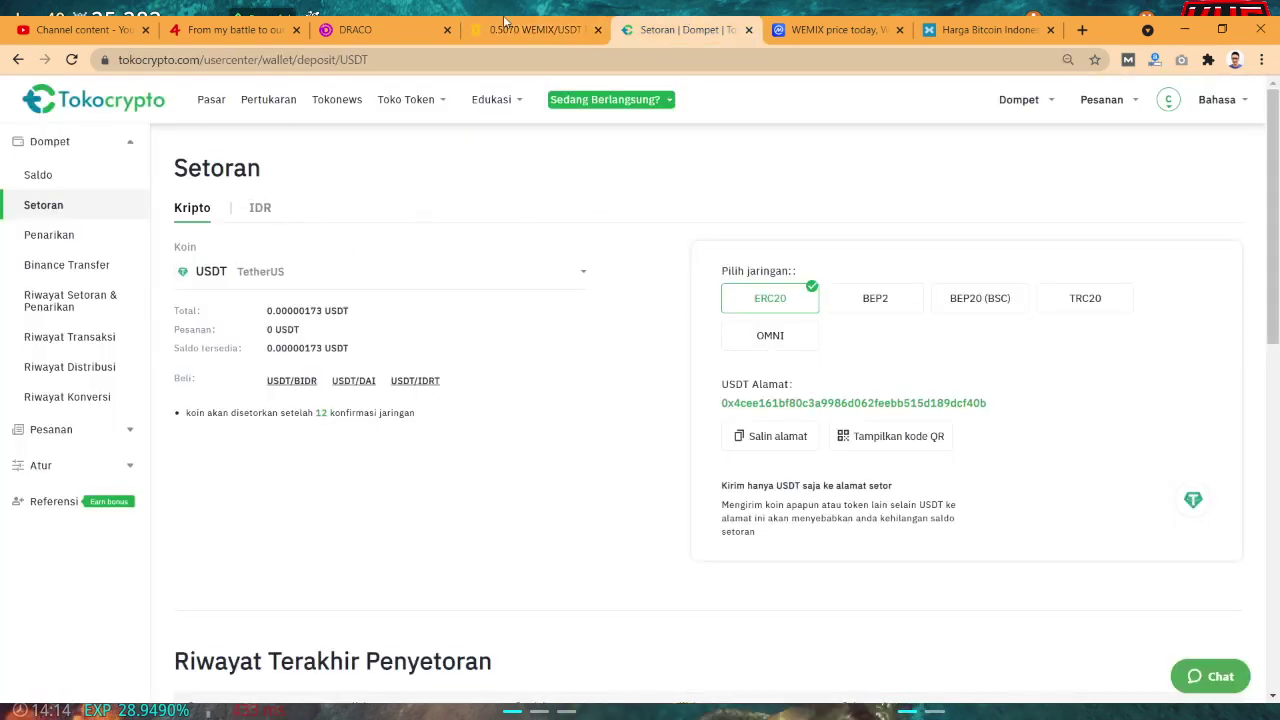
{"action": "left_click", "coordinate": [535, 29]}
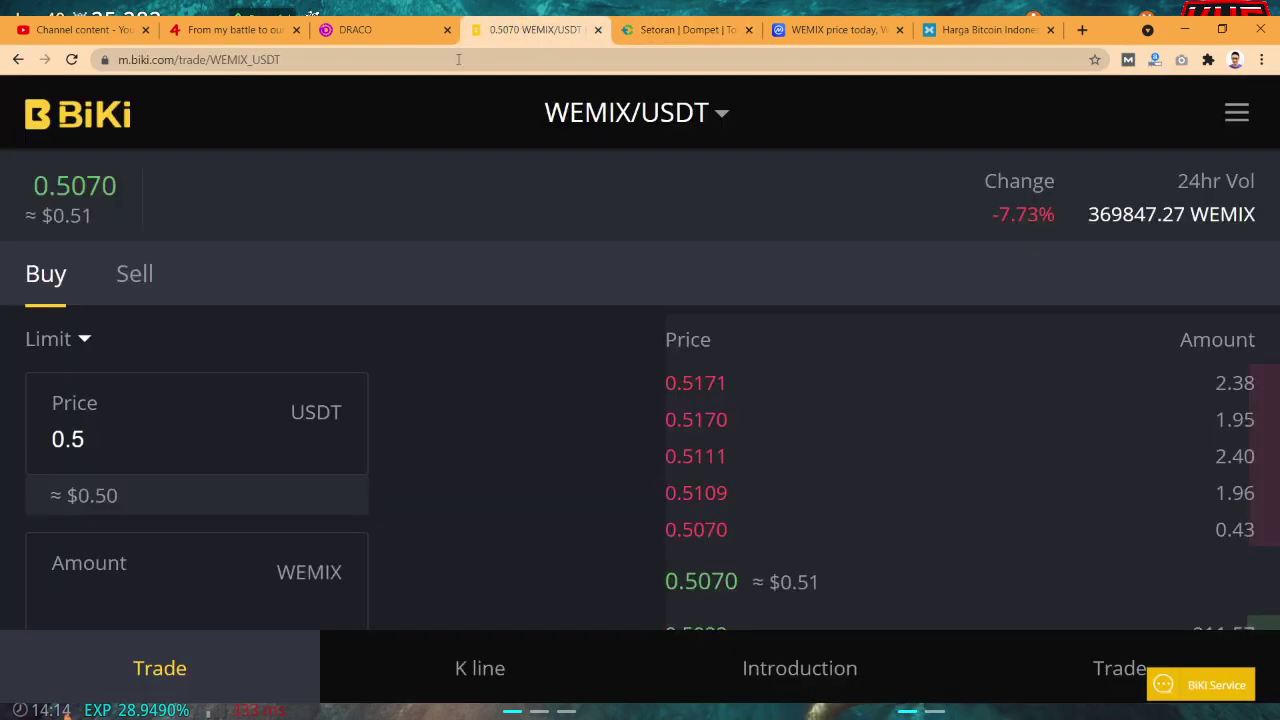
- Highlight the ERC20 USDT deposit address on Tokocrypto and check it against the BiKi trading page
{"action": "left_click", "coordinate": [680, 29]}
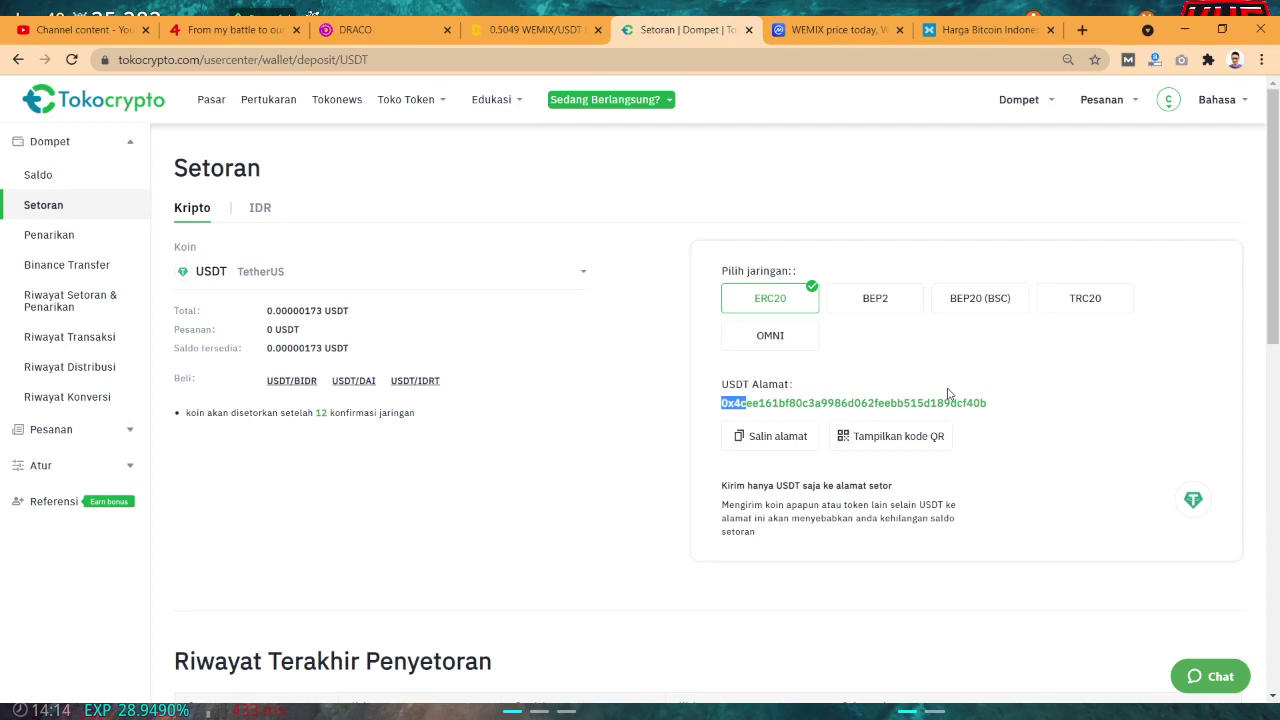
{"action": "left_click_drag", "start_coordinate": [948, 393], "coordinate": [958, 403]}
{"action": "left_click", "coordinate": [535, 29]}
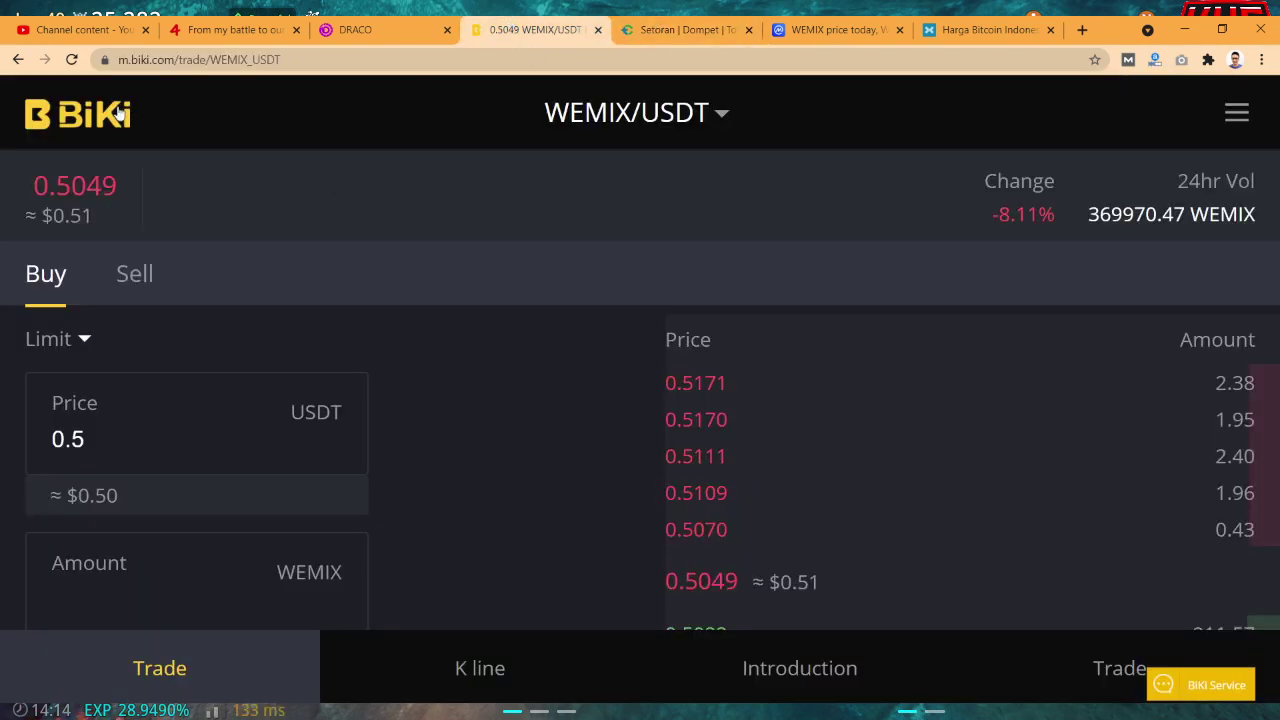
{"action": "left_click", "coordinate": [686, 29]}
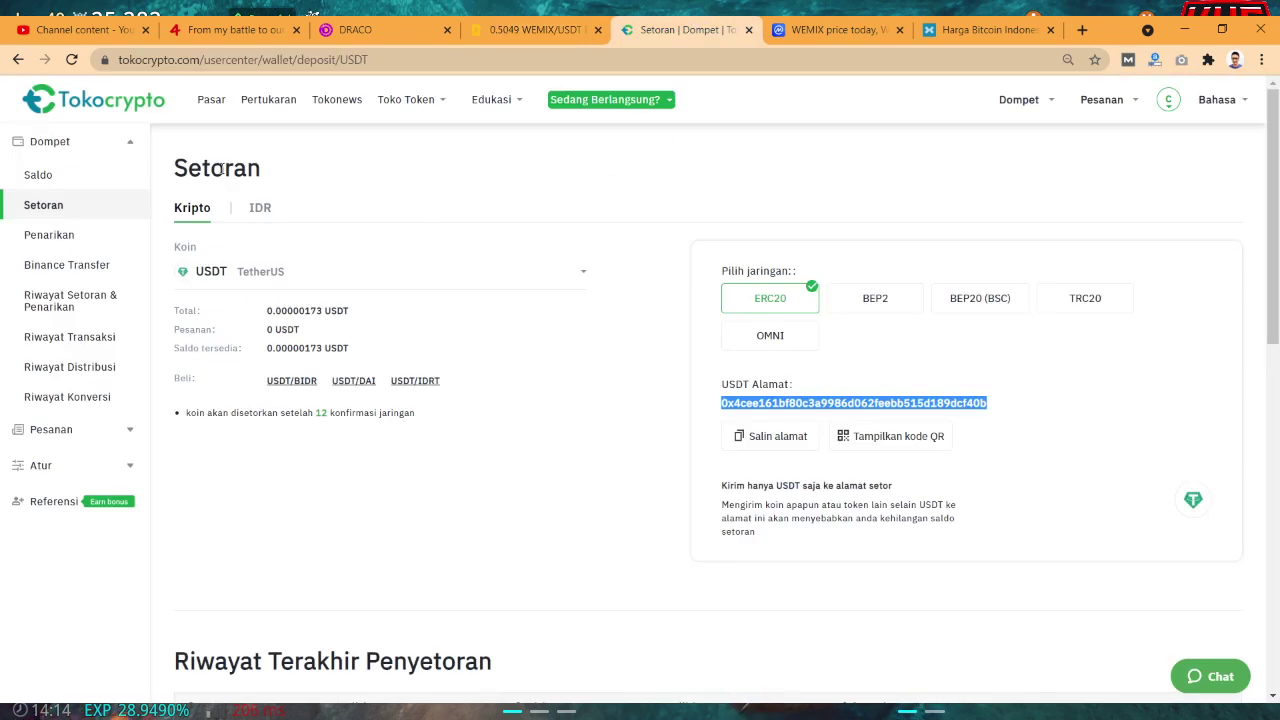
- Leave the USDT deposit page for the Tokocrypto homepage and open its Pasar market list
{"action": "left_click", "coordinate": [500, 271]}
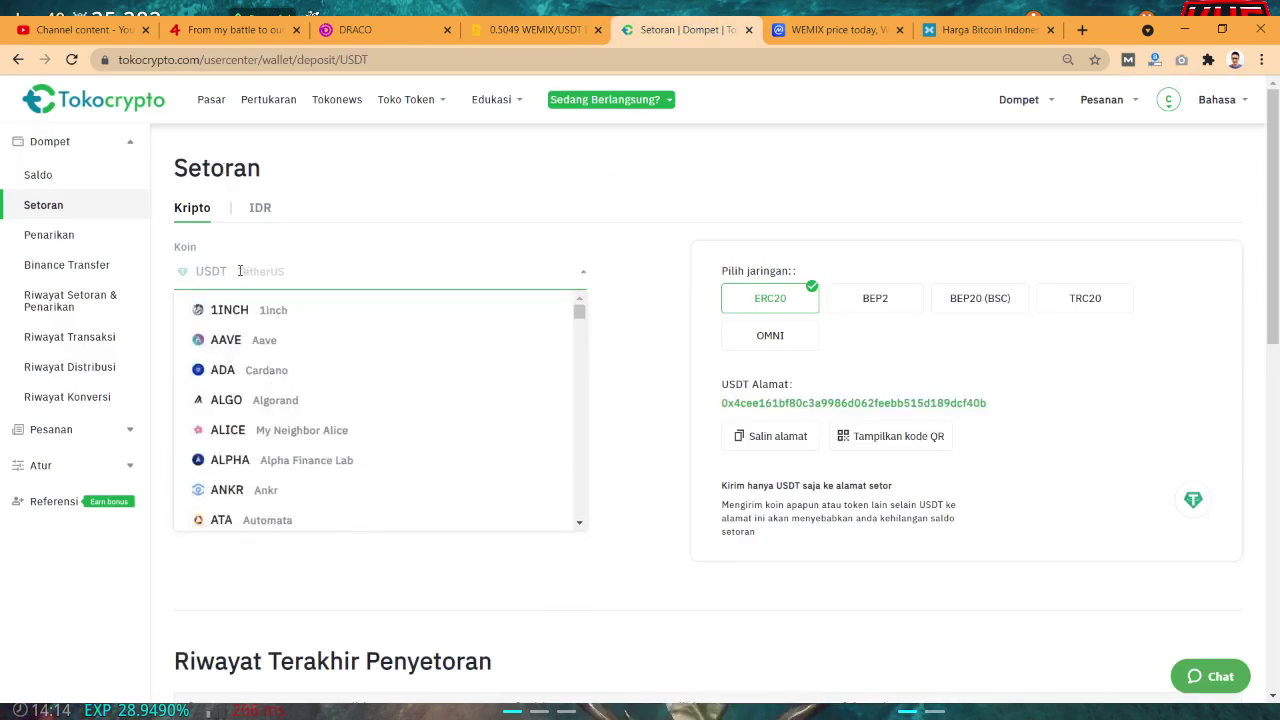
{"action": "left_click", "coordinate": [406, 180]}
{"action": "left_click", "coordinate": [128, 108]}
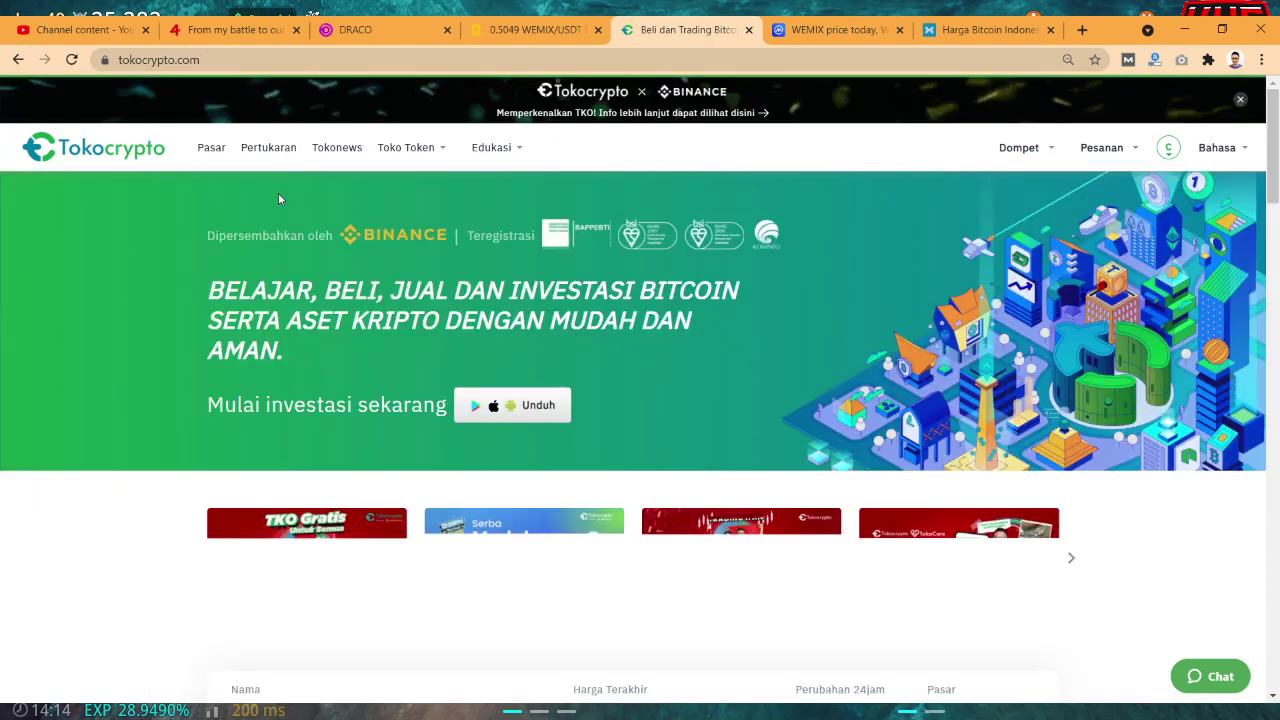
{"action": "left_click", "coordinate": [211, 150]}
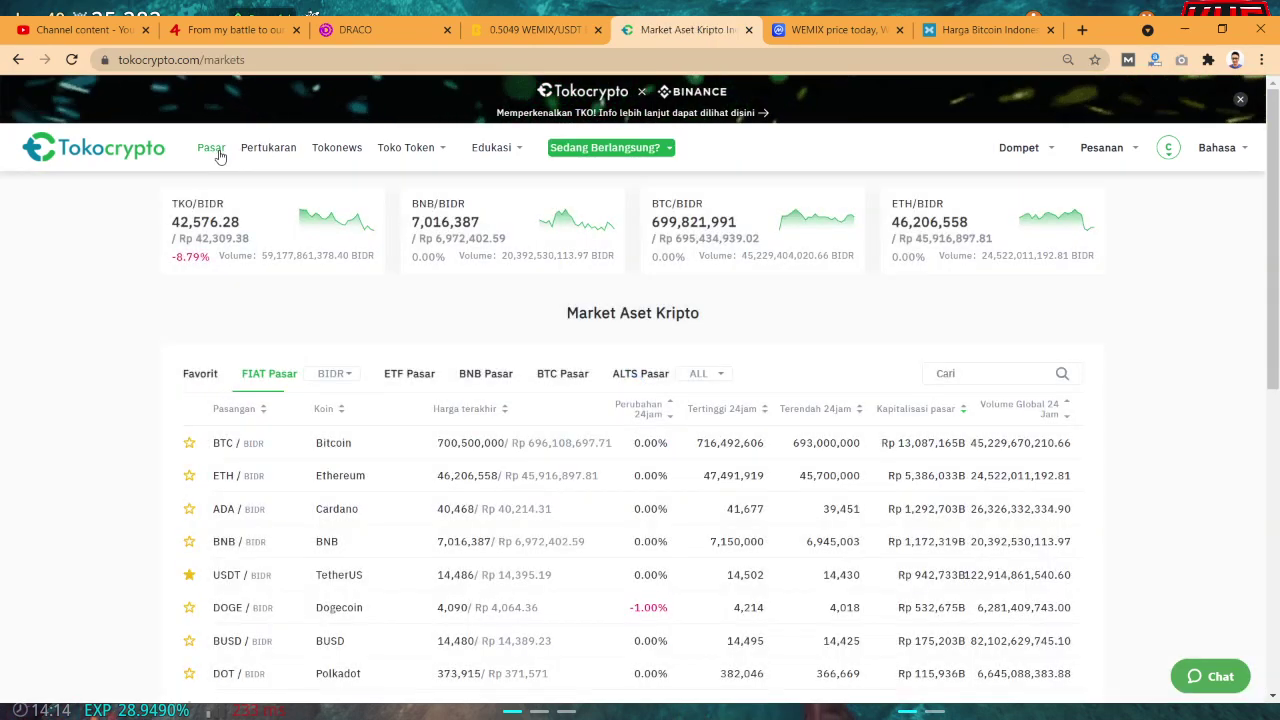
- Set the FIAT Pasar filter to ALL and search the market list for "usdt"
{"action": "left_click", "coordinate": [966, 376]}
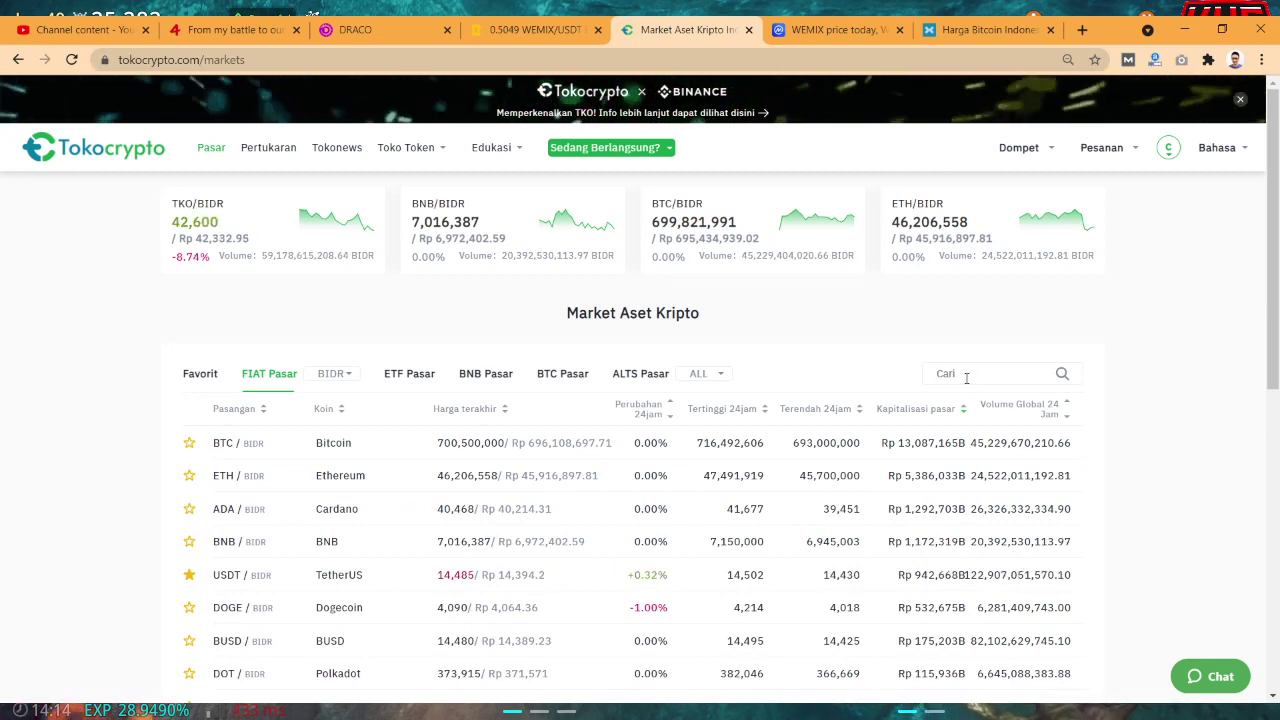
{"action": "type", "text": "sud"}
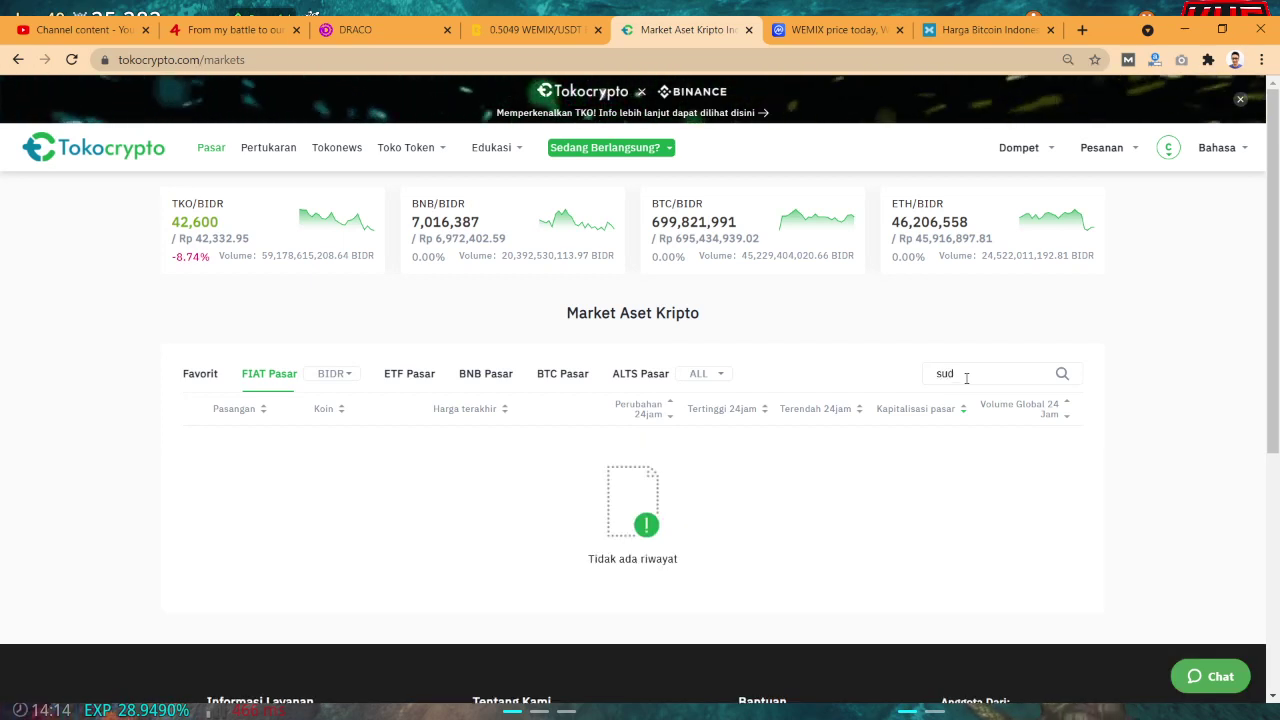
{"action": "type", "text": "t"}
{"action": "left_click", "coordinate": [320, 385]}
{"action": "left_click", "coordinate": [345, 404]}
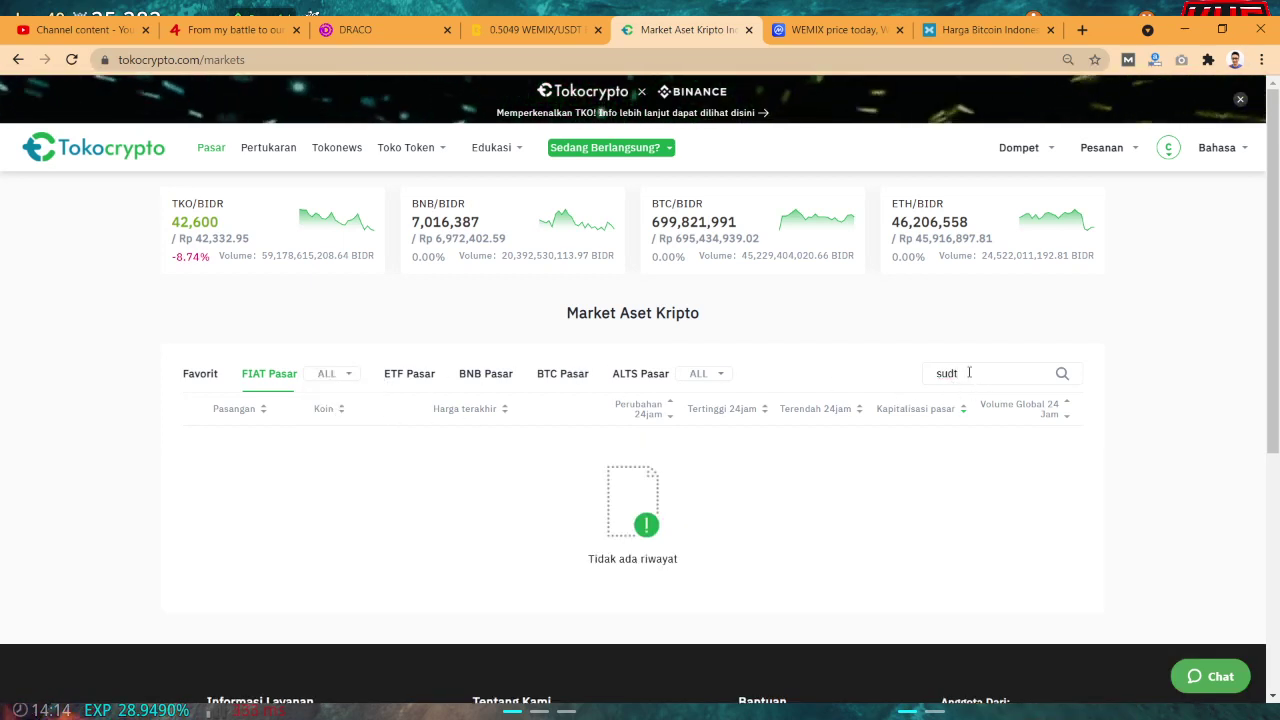
{"action": "type", "text": "usdt"}
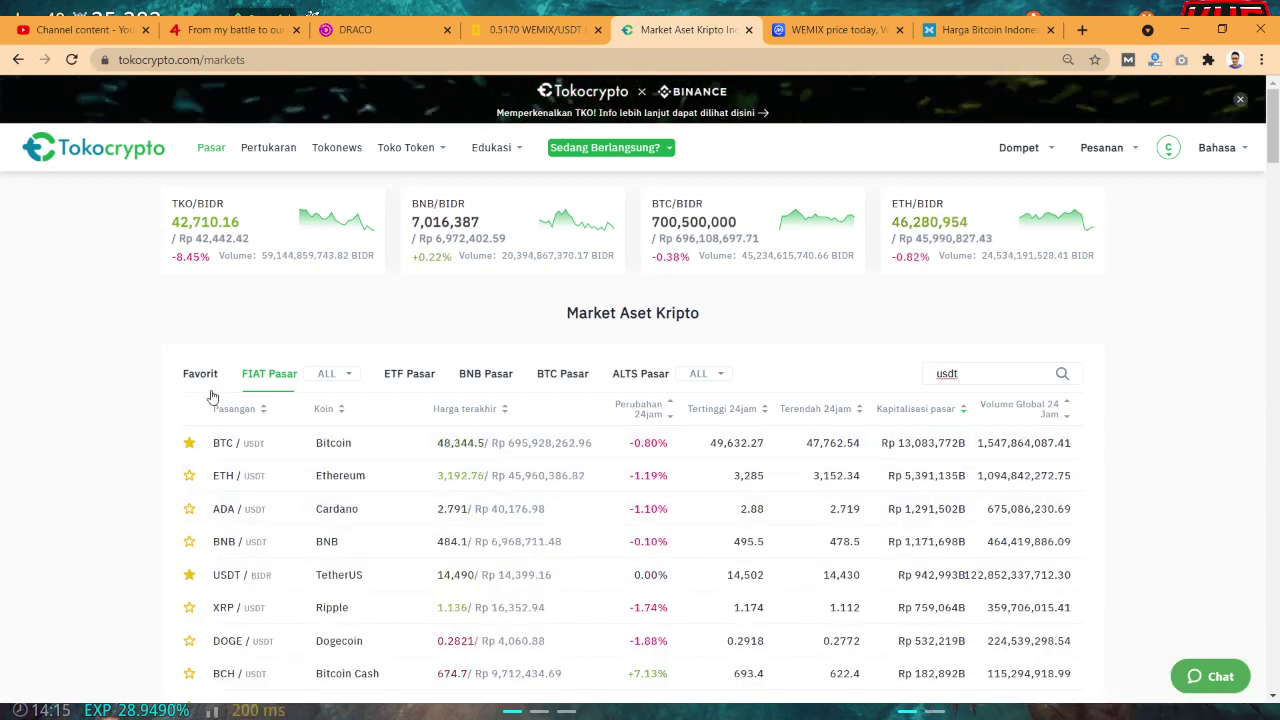
- Search the market list for "bidr" and open the USDT/BIDR trading page
{"action": "scroll", "coordinate": [543, 387], "scroll_direction": "down", "scroll_amount": 2}
{"action": "scroll", "coordinate": [608, 389], "scroll_direction": "up", "scroll_amount": 2}
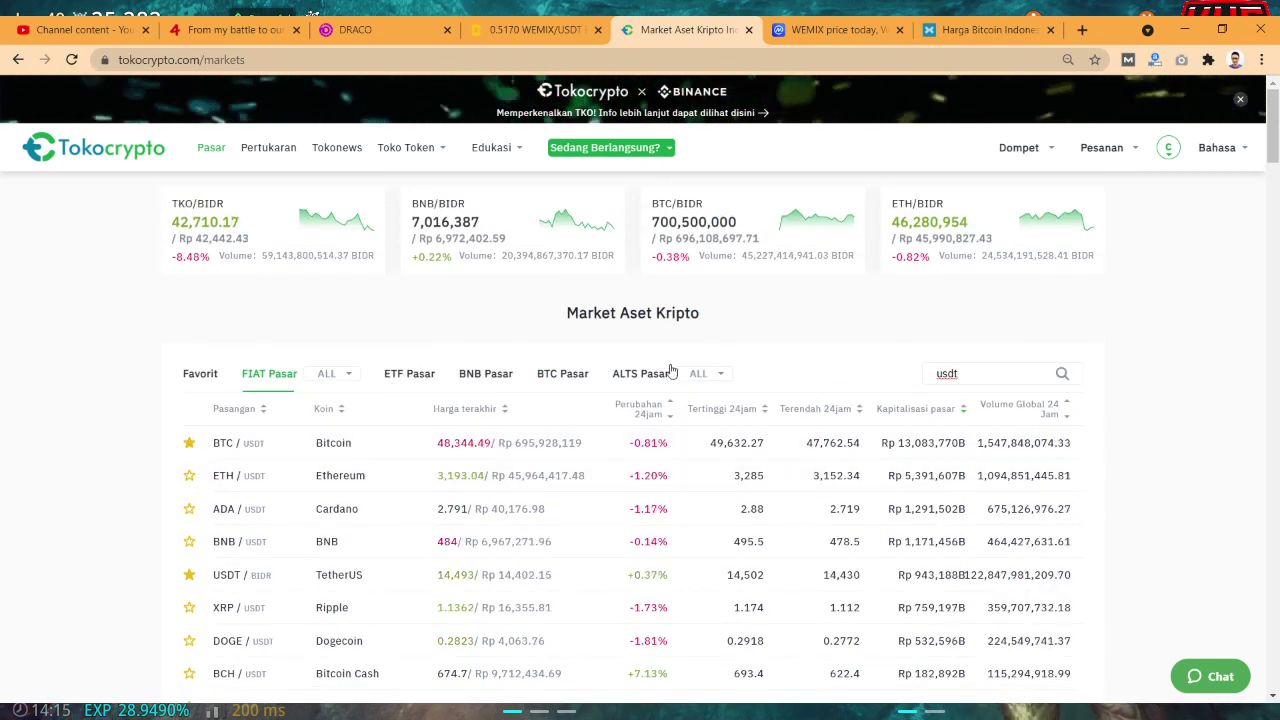
{"action": "type", "text": "bidr"}
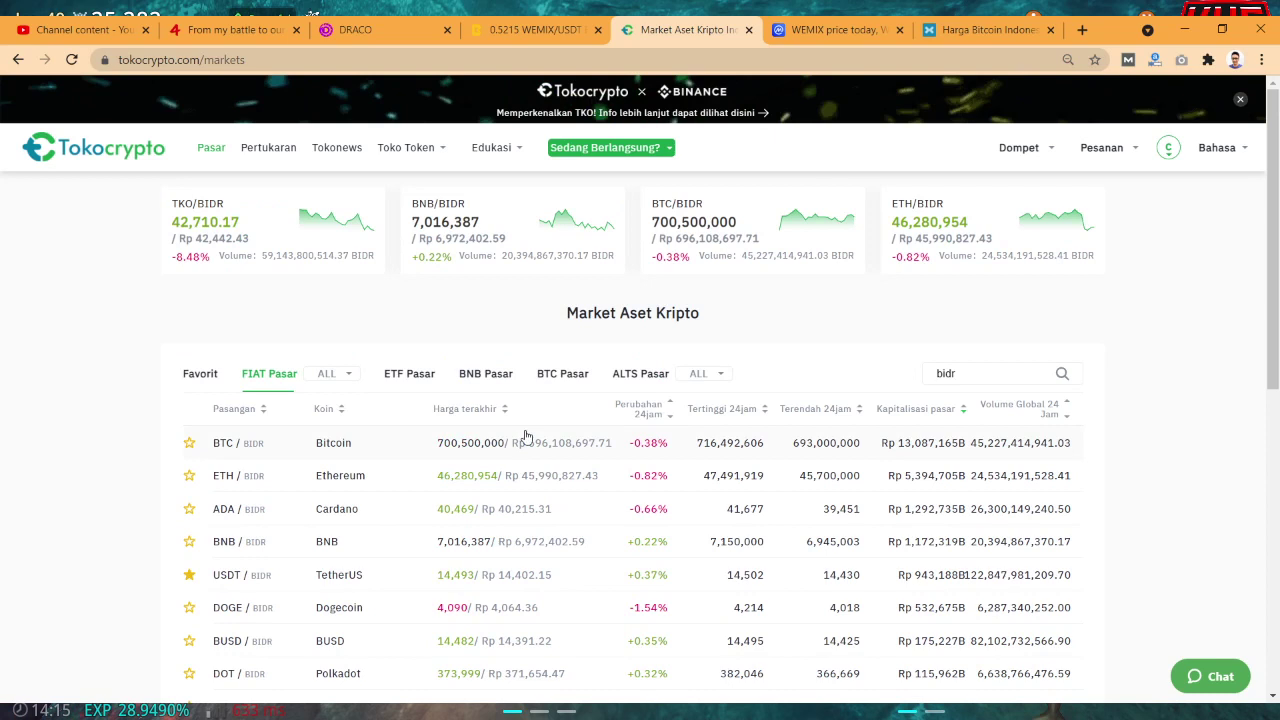
{"action": "scroll", "coordinate": [309, 551], "scroll_direction": "down", "scroll_amount": 1}
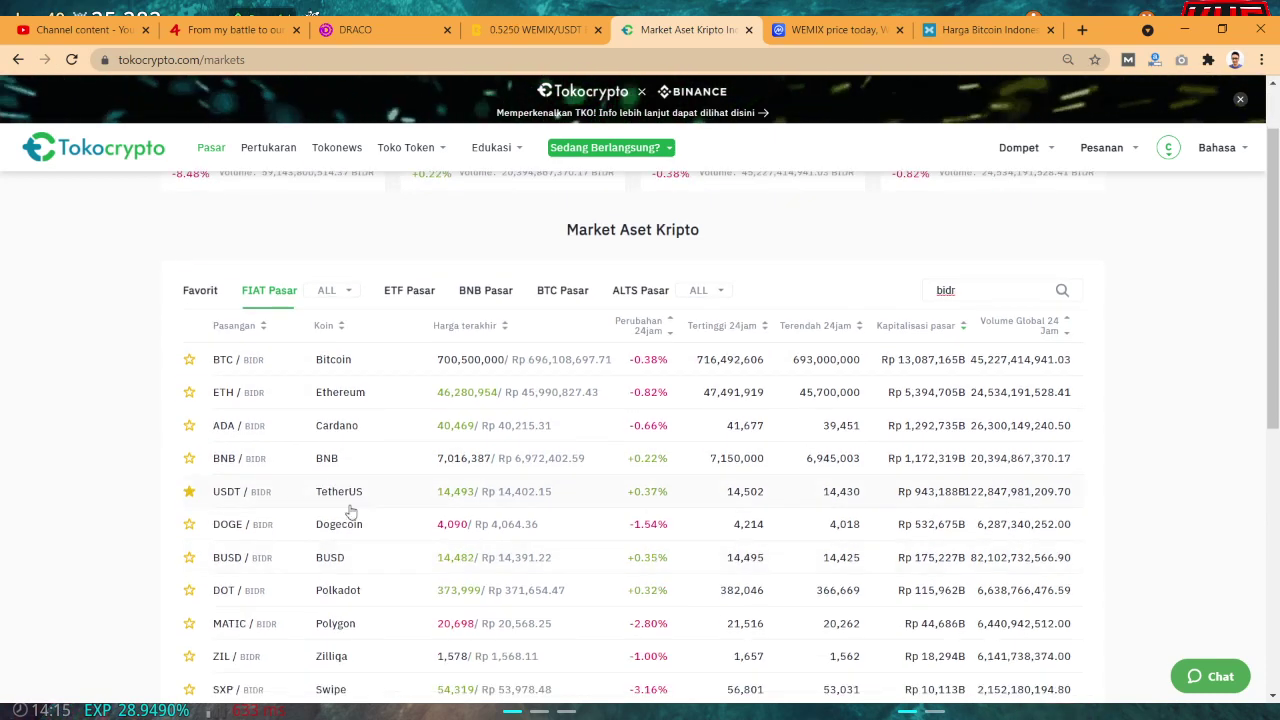
{"action": "left_click", "coordinate": [245, 500]}
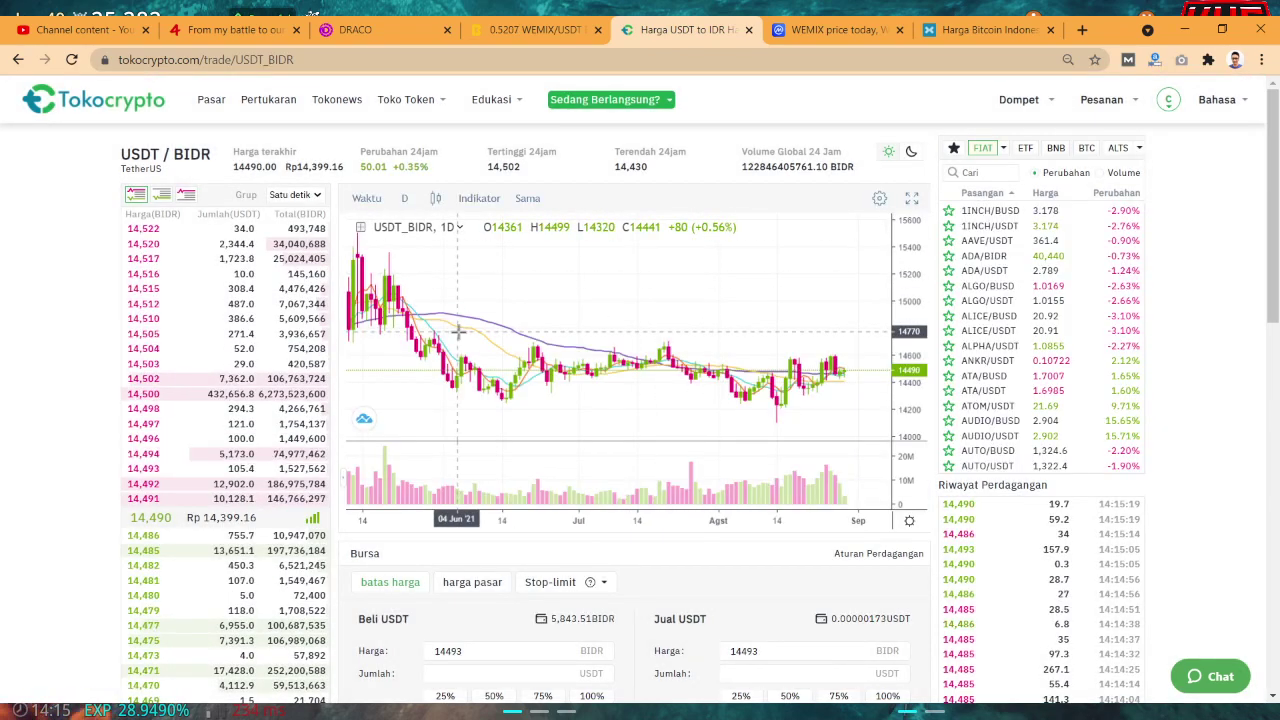
- Examine the USDT/BIDR daily price chart and highlight BIDR in the pair name
{"action": "scroll", "coordinate": [690, 383], "scroll_direction": "up", "scroll_amount": 2}
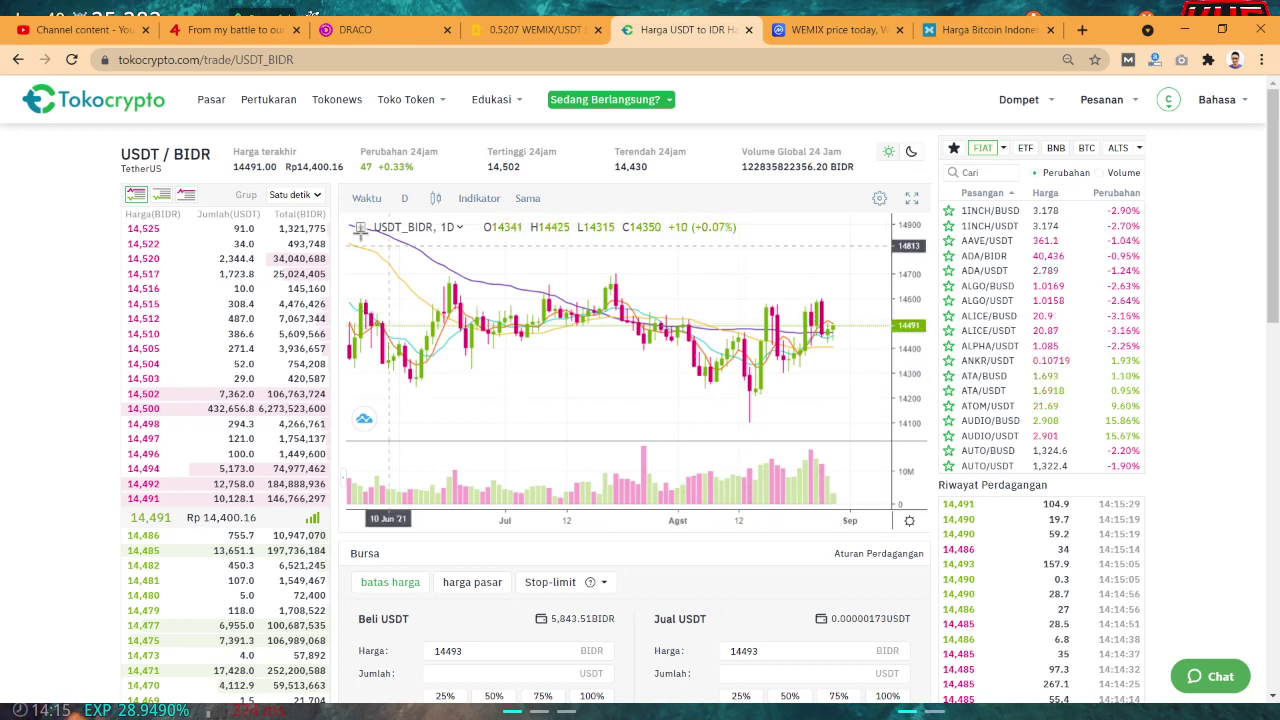
{"action": "left_click", "coordinate": [176, 147]}
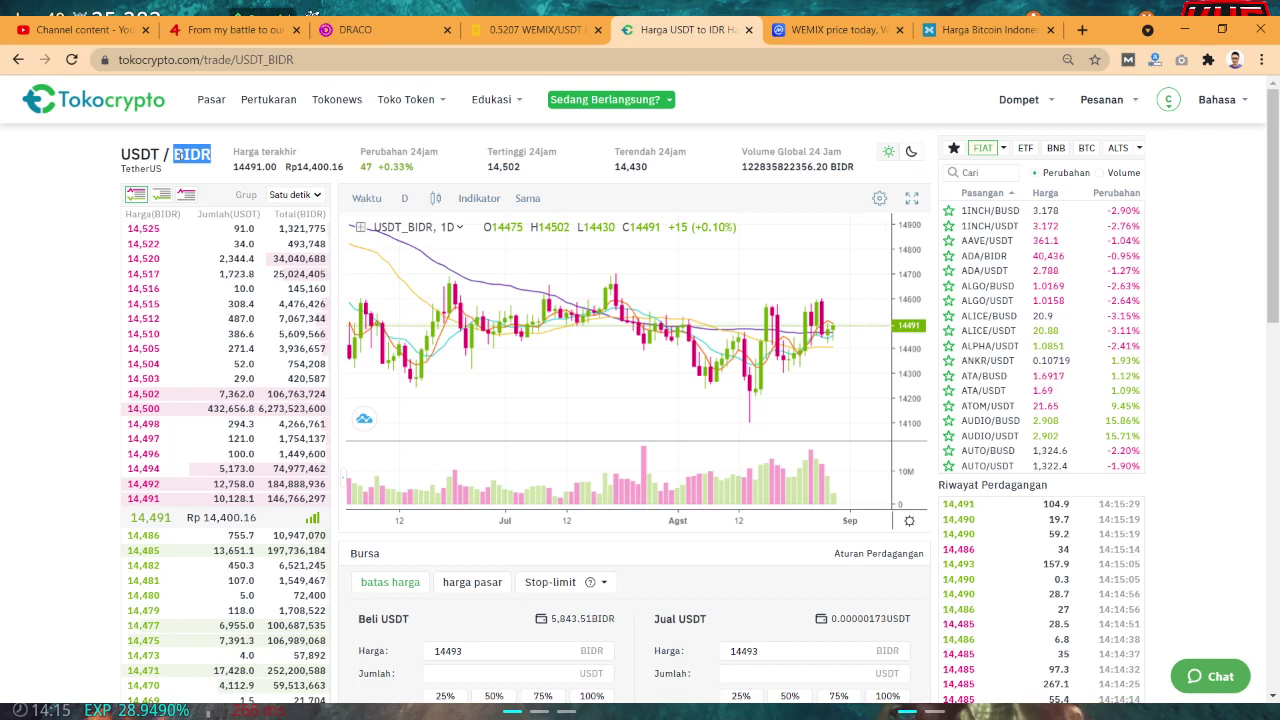
{"action": "left_click", "coordinate": [186, 154]}
{"action": "double_click", "coordinate": [192, 154]}
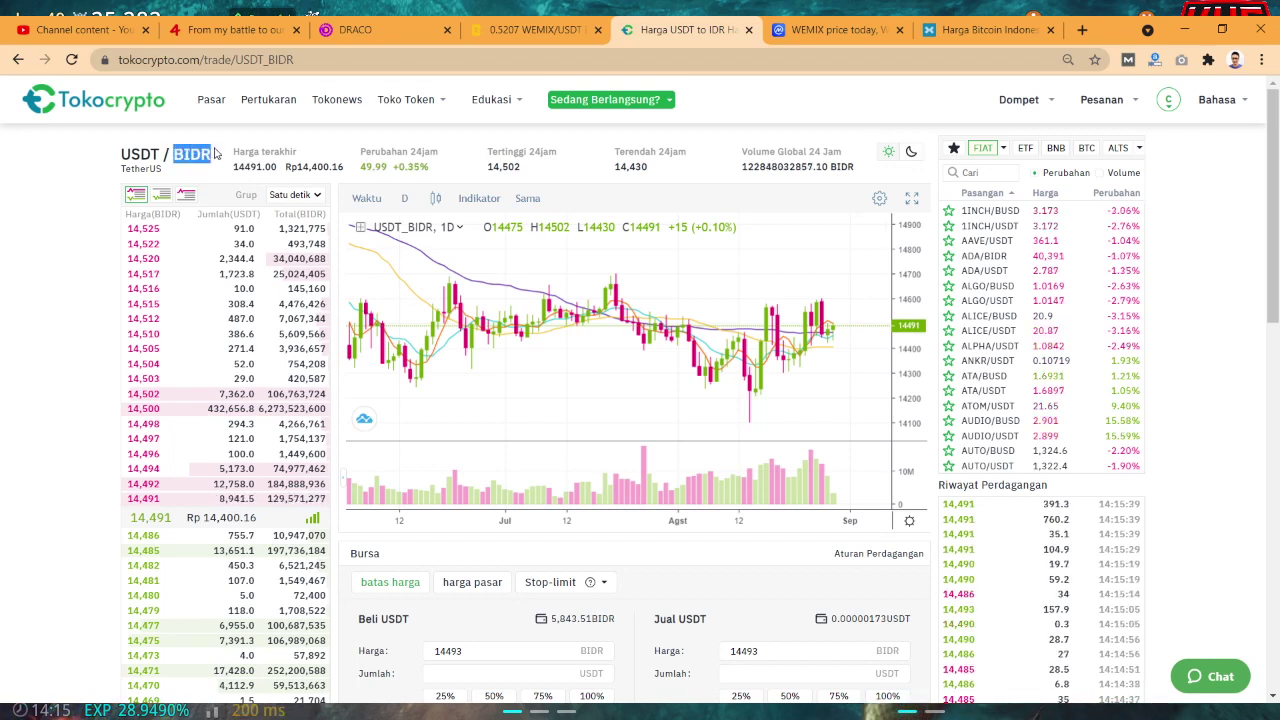
- Clear the text highlight, leave the USDT/BIDR pair for the Pasar list, and open Tokocrypto's IDR withdrawal page
{"action": "left_click", "coordinate": [206, 151]}
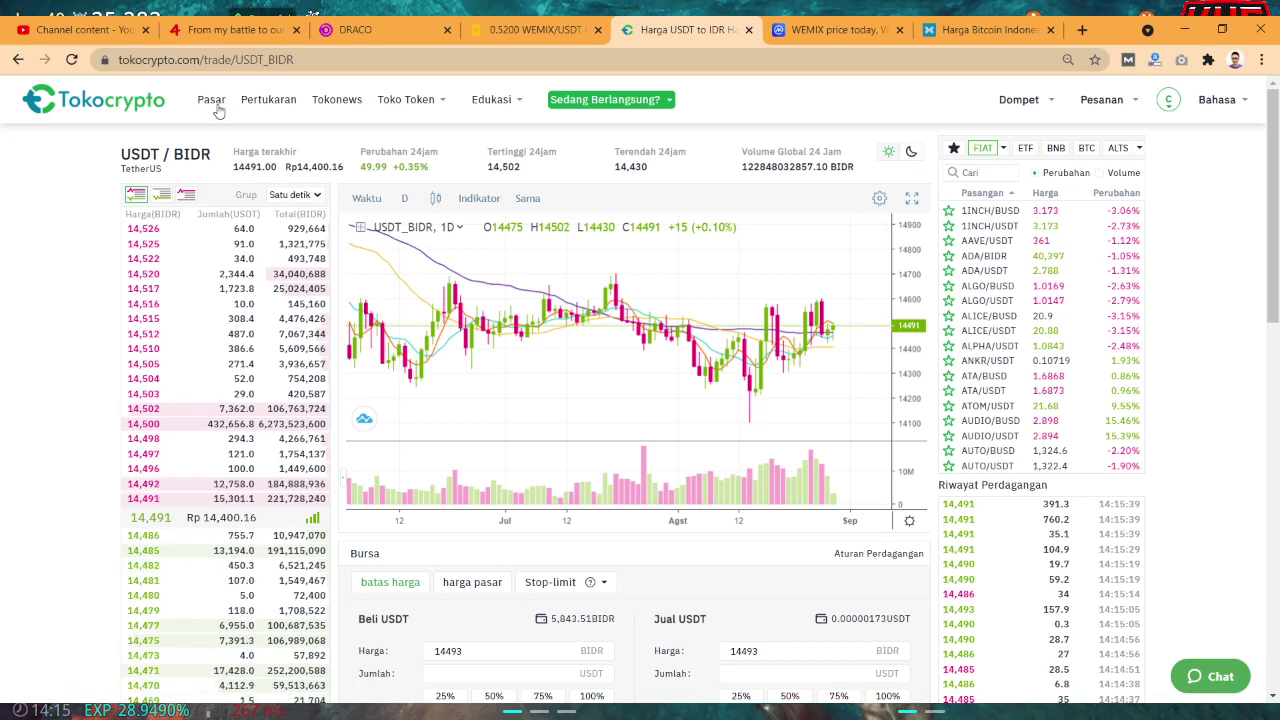
{"action": "left_click", "coordinate": [213, 104]}
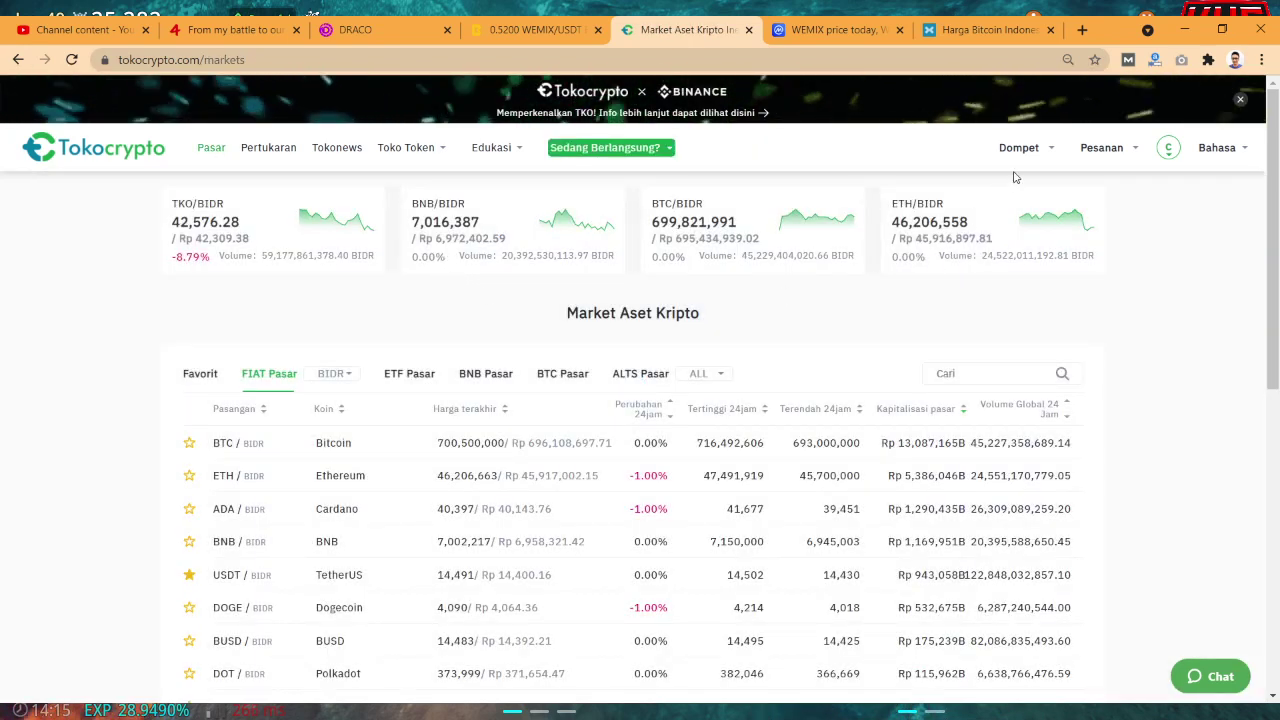
{"action": "mouse_move", "coordinate": [1019, 149]}
{"action": "left_click", "coordinate": [981, 244]}
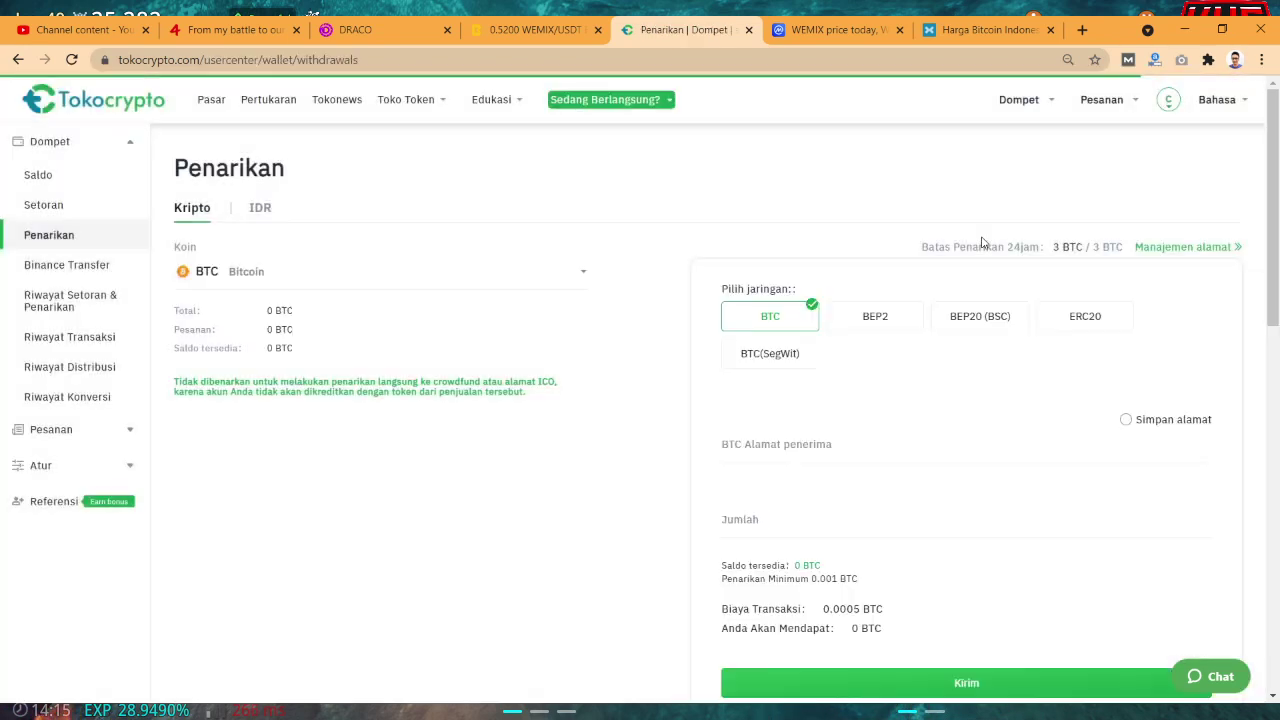
{"action": "left_click", "coordinate": [255, 209]}
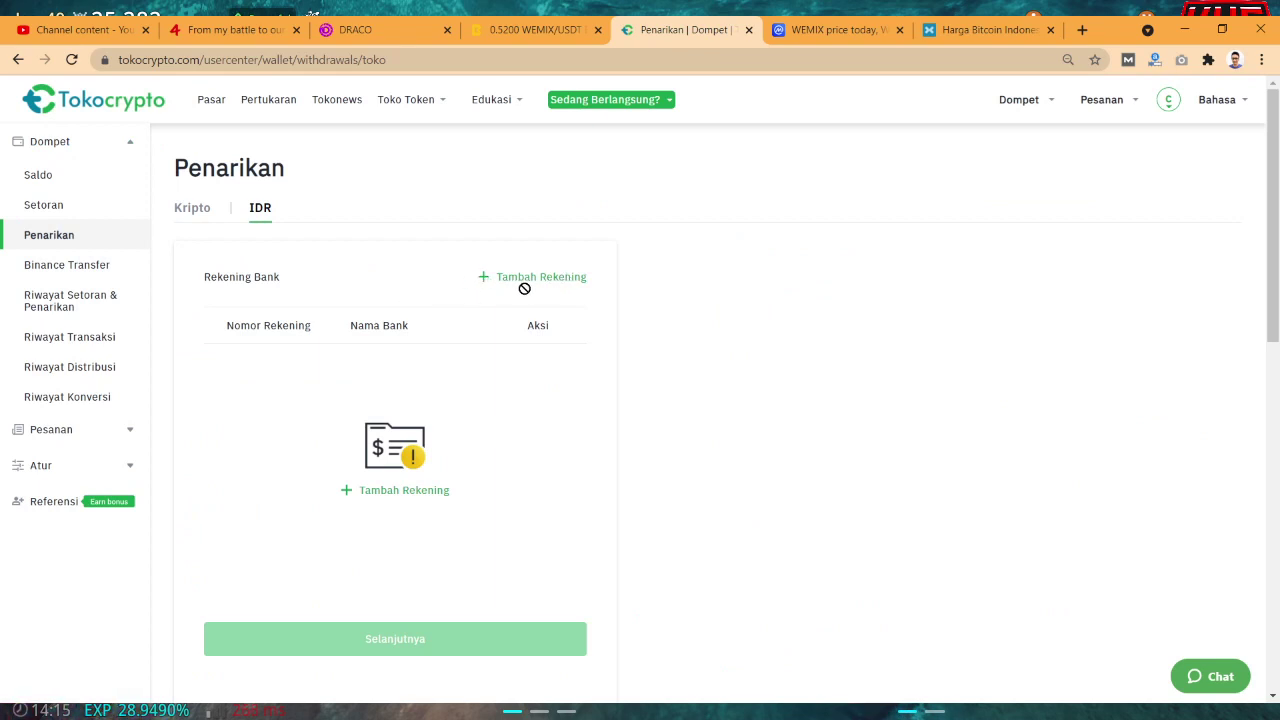
- Review the Tambah Rekening bank account form, including its bank name and account number fields, and return to the IDR withdrawal page
{"action": "left_click", "coordinate": [518, 277]}
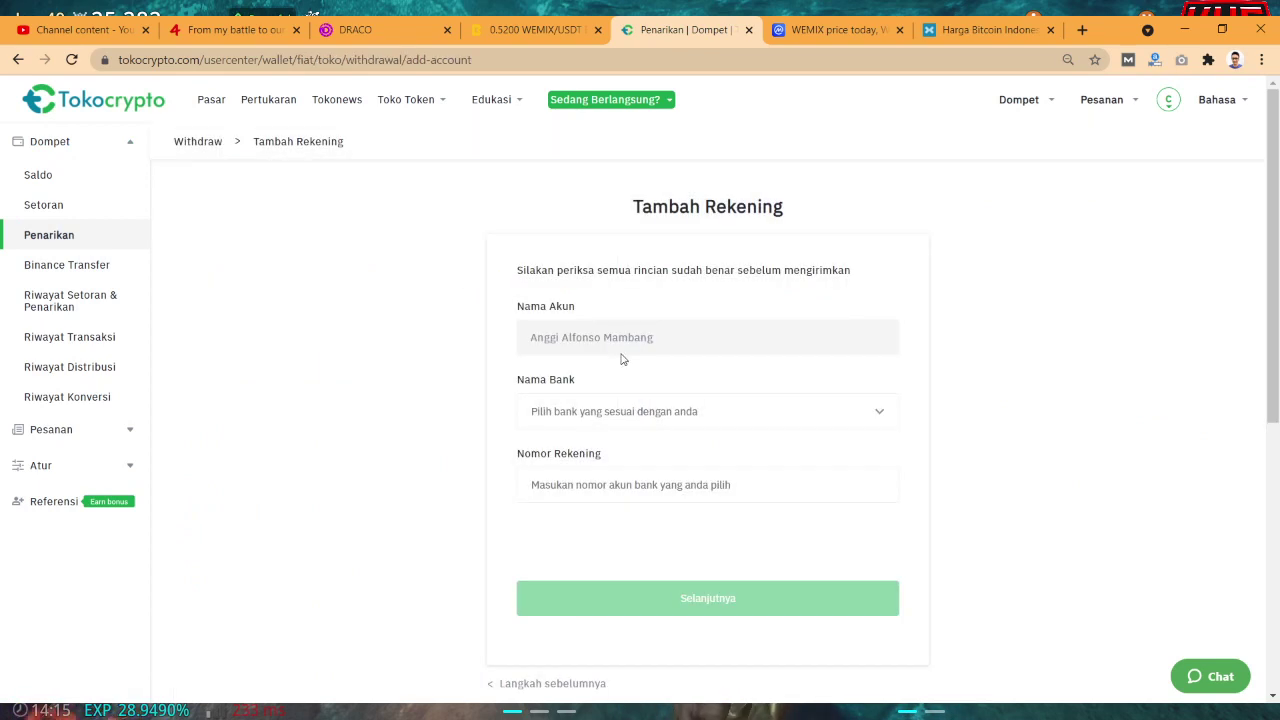
{"action": "scroll", "coordinate": [513, 444], "scroll_direction": "down", "scroll_amount": 1}
{"action": "scroll", "coordinate": [513, 444], "scroll_direction": "down", "scroll_amount": 2}
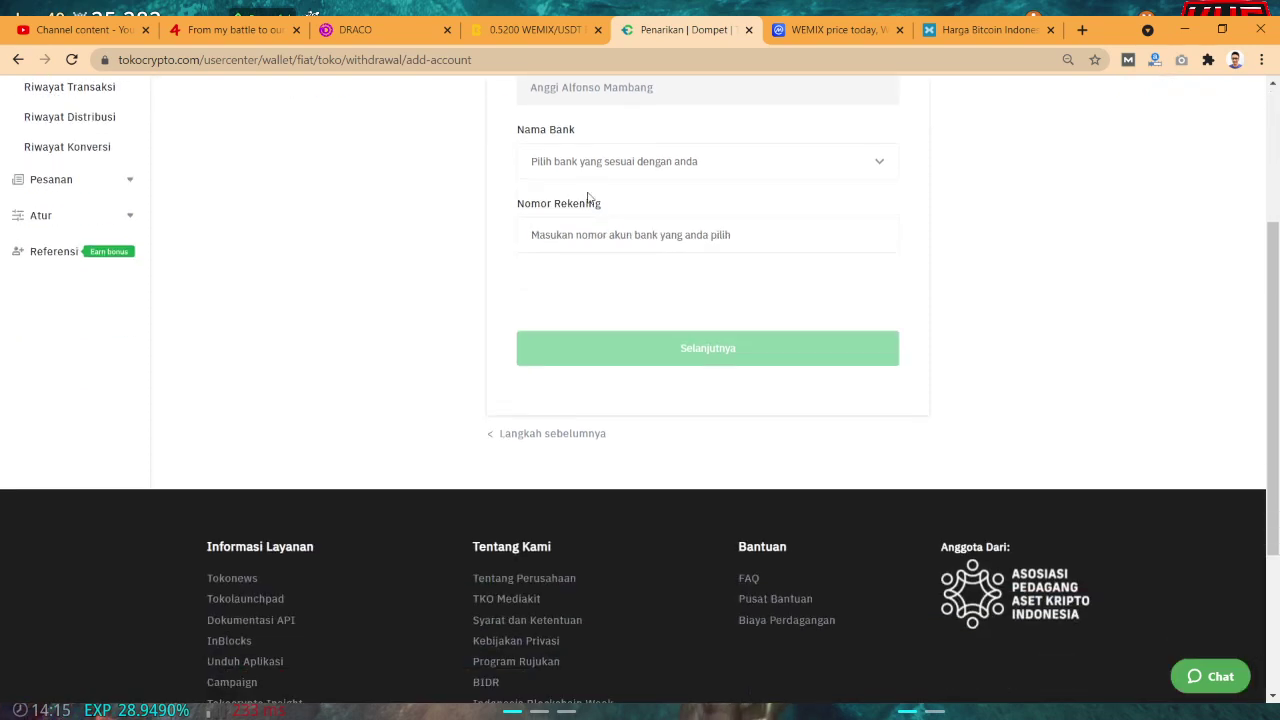
{"action": "left_click", "coordinate": [590, 166]}
{"action": "scroll", "coordinate": [415, 253], "scroll_direction": "up", "scroll_amount": 3}
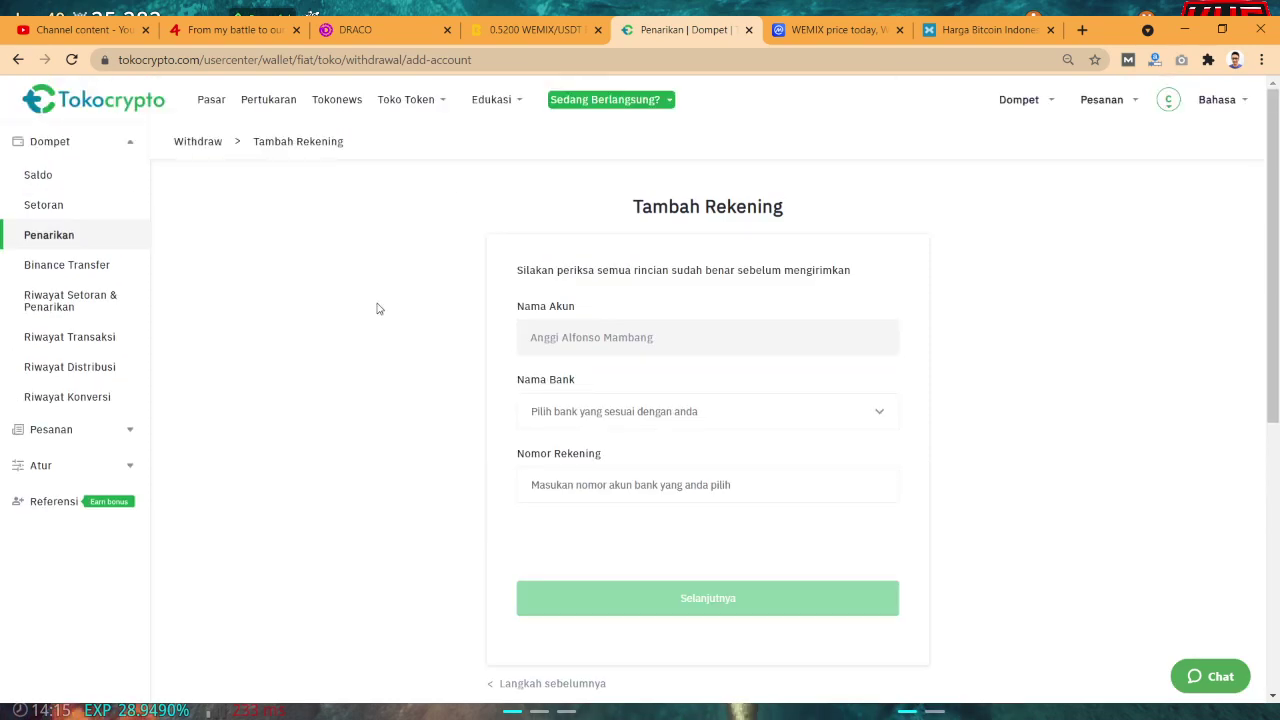
{"action": "left_click", "coordinate": [202, 147]}
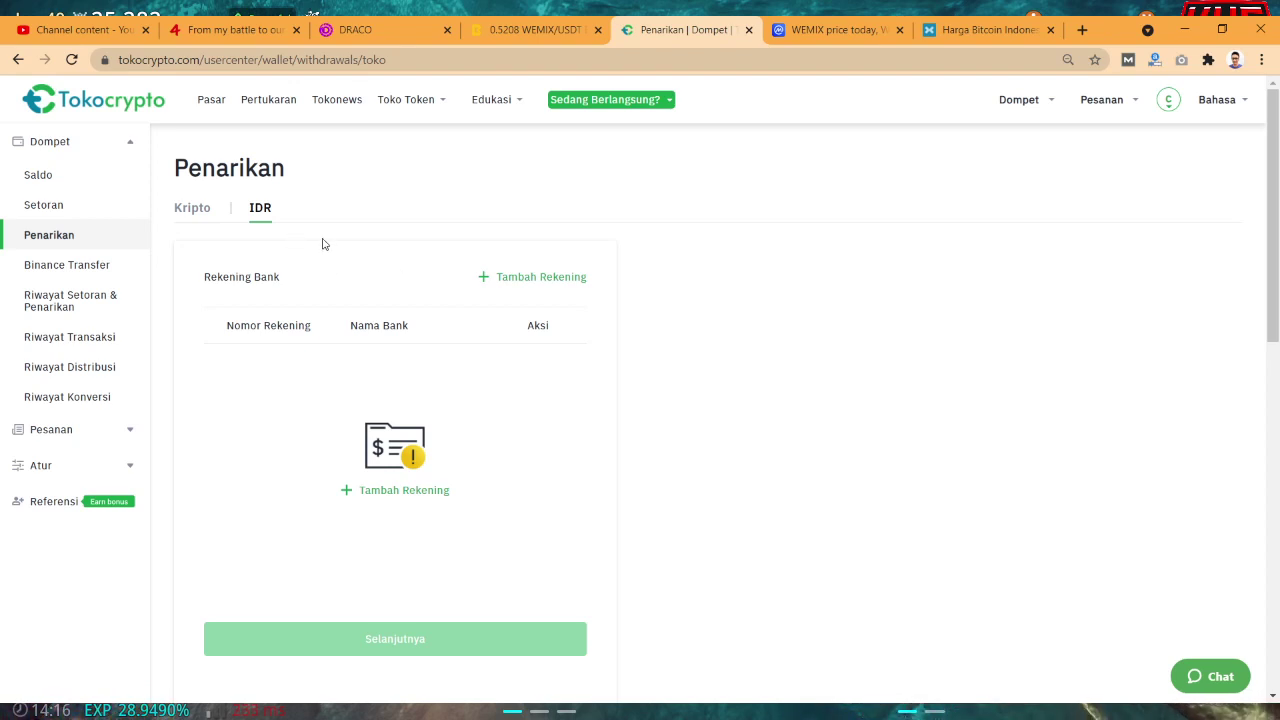
{"action": "left_click", "coordinate": [536, 284]}
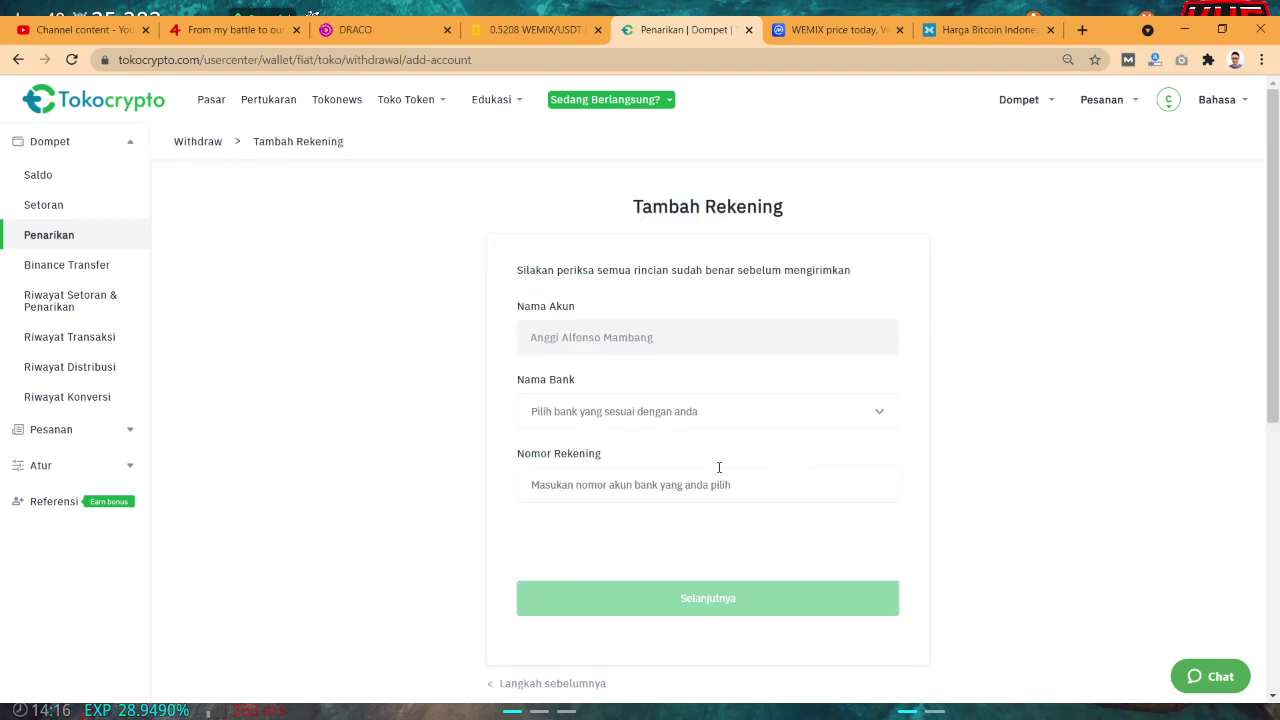
{"action": "left_click", "coordinate": [205, 145]}
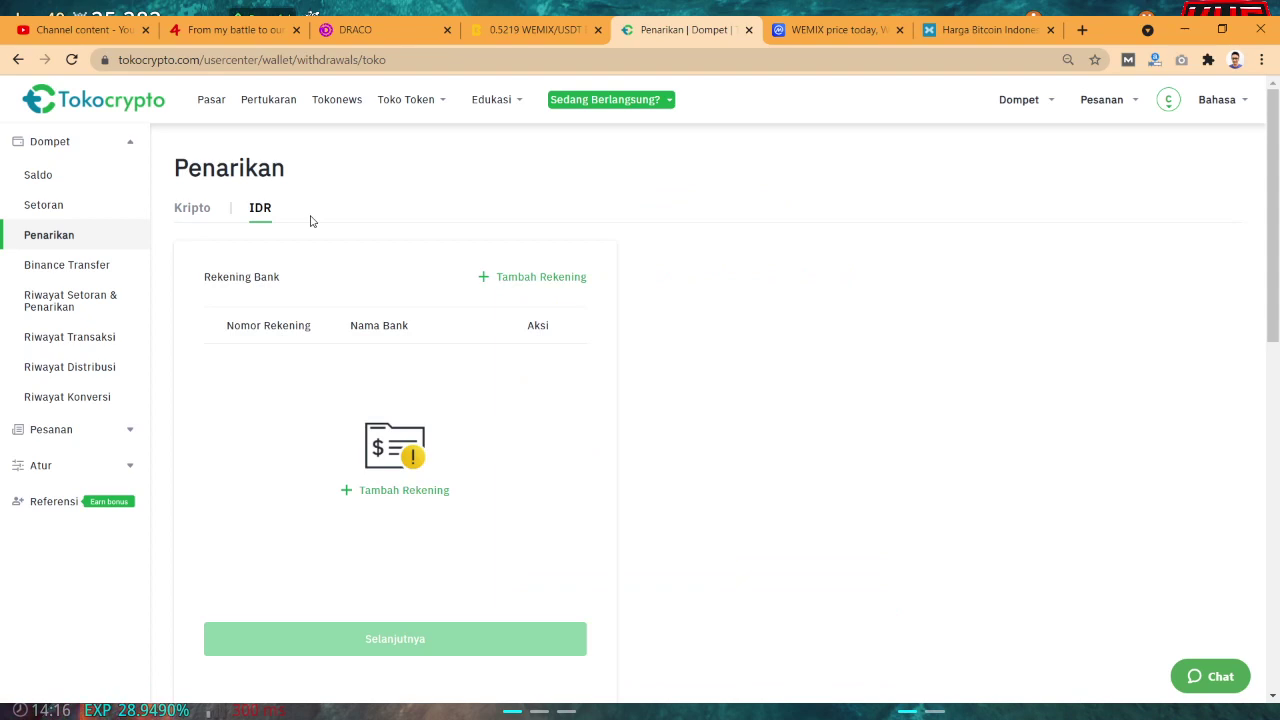
- Open the Tokocrypto Saldo page and switch to the DRACO site's Darksteel-to-WEMIX exchange diagram
{"action": "left_click", "coordinate": [62, 174]}
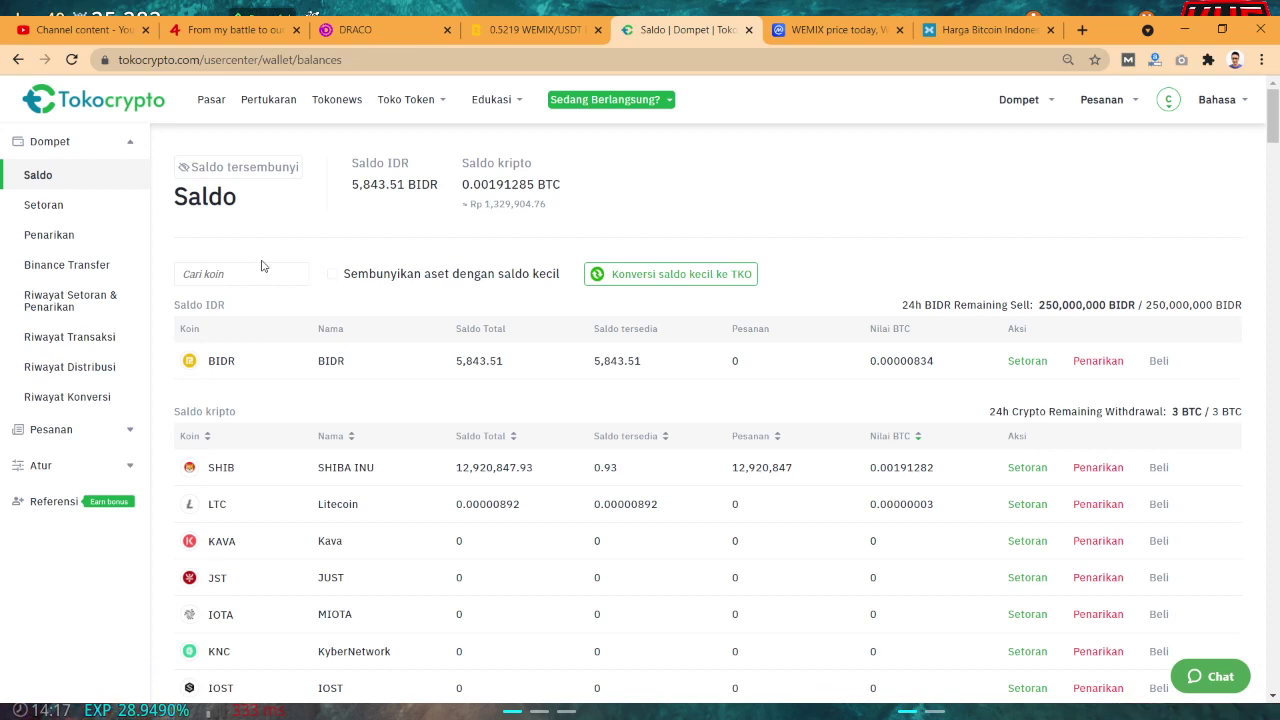
{"action": "left_click", "coordinate": [535, 29]}
{"action": "left_click", "coordinate": [685, 29]}
{"action": "left_click", "coordinate": [400, 22]}
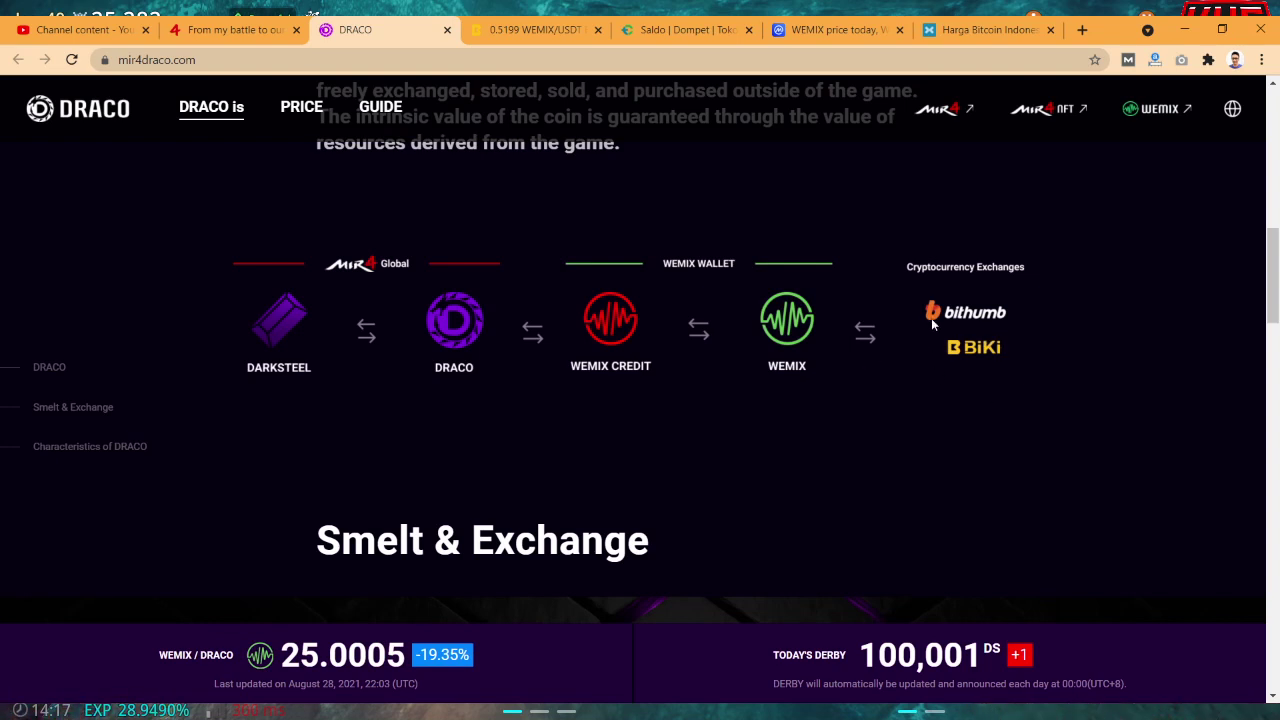
- Look over the order form and order book of BiKi's WEMIX/USDT trading page and return to the Tokocrypto balances
{"action": "left_click", "coordinate": [551, 27]}
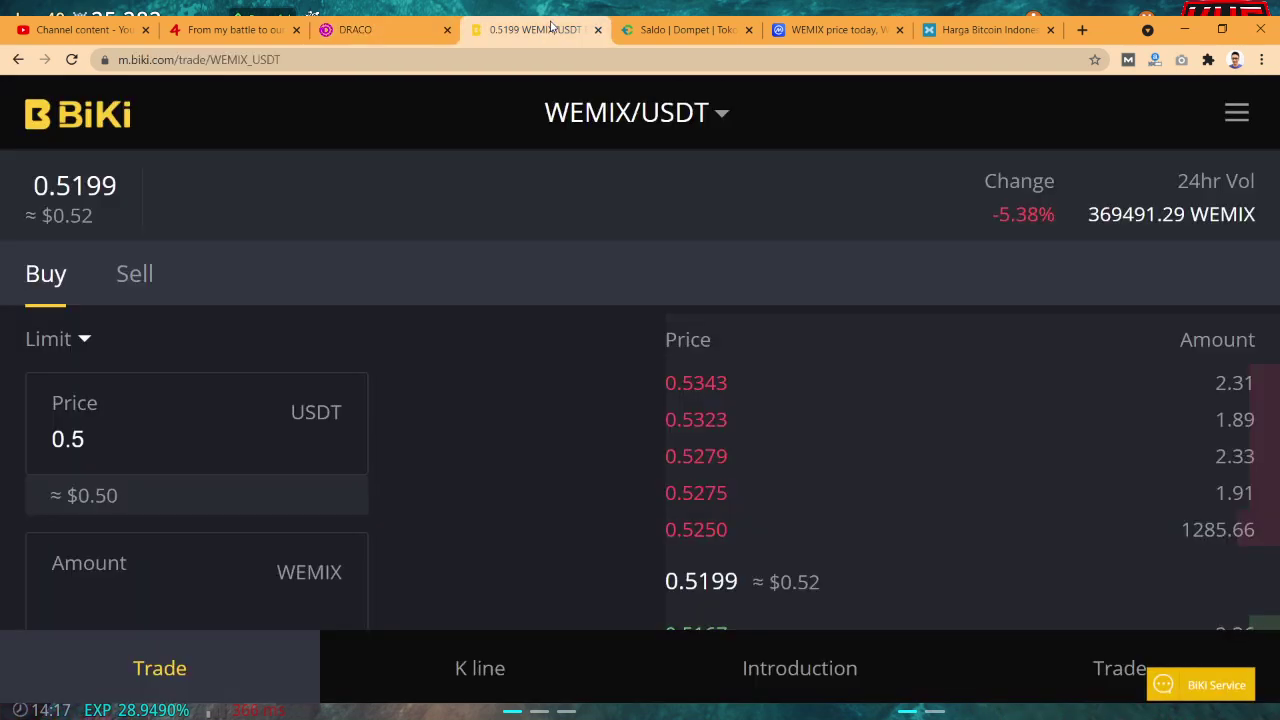
{"action": "scroll", "coordinate": [378, 330], "scroll_direction": "down", "scroll_amount": 3}
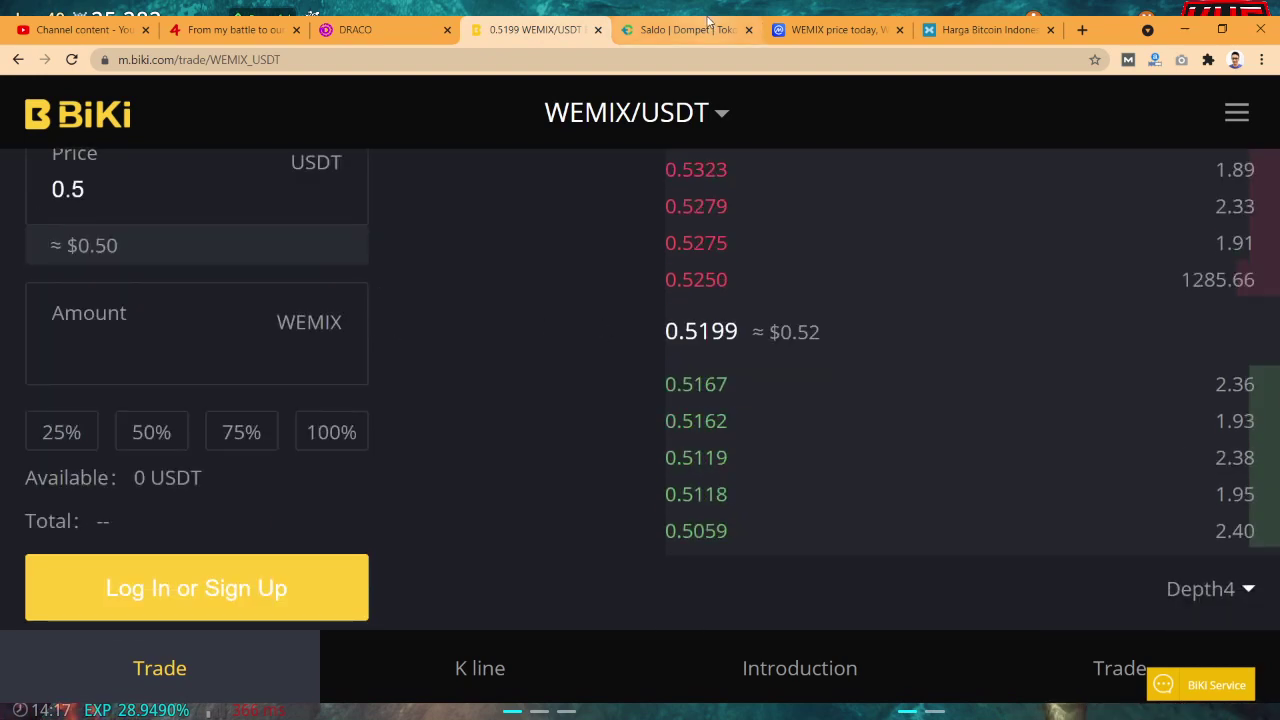
{"action": "scroll", "coordinate": [459, 276], "scroll_direction": "up", "scroll_amount": 3}
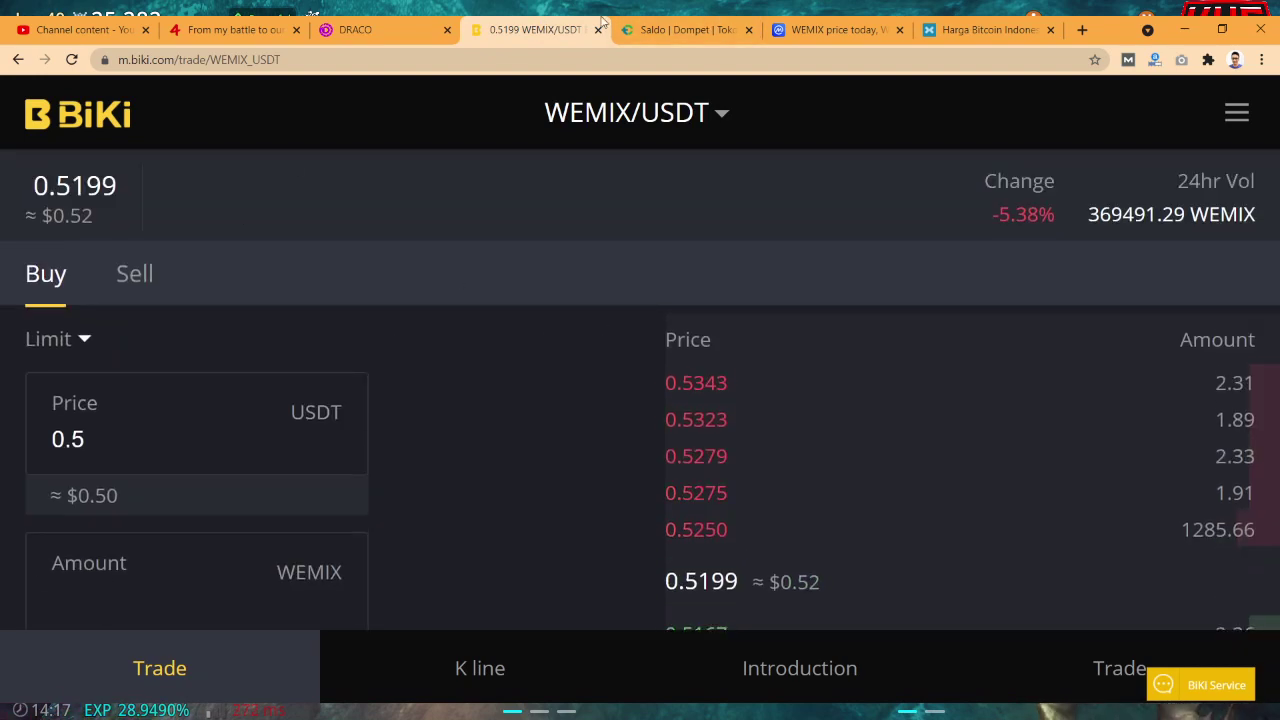
{"action": "left_click", "coordinate": [684, 29]}
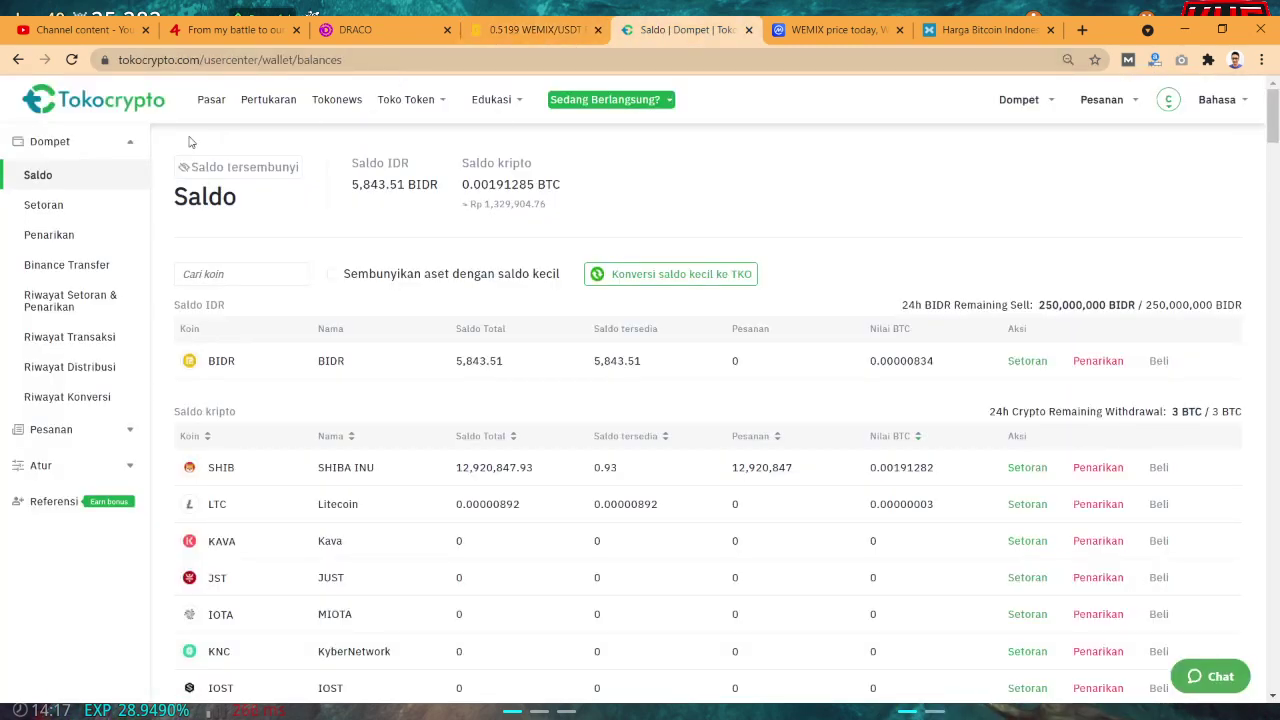
{"action": "left_click", "coordinate": [535, 29]}
{"action": "left_click", "coordinate": [684, 29]}
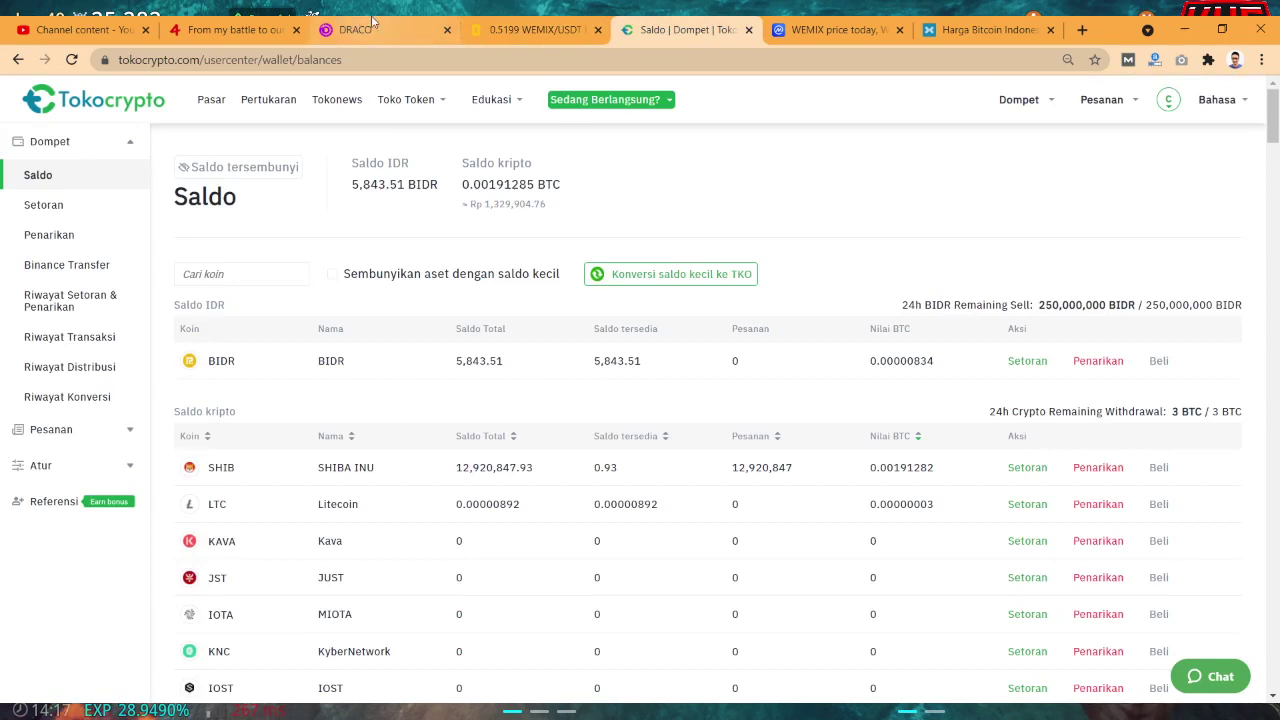
- Highlight USDT in BiKi's WEMIX/USDT pair name and search the Tokocrypto balances for "usdt"
{"action": "key", "text": "ctrl+shift+Tab"}
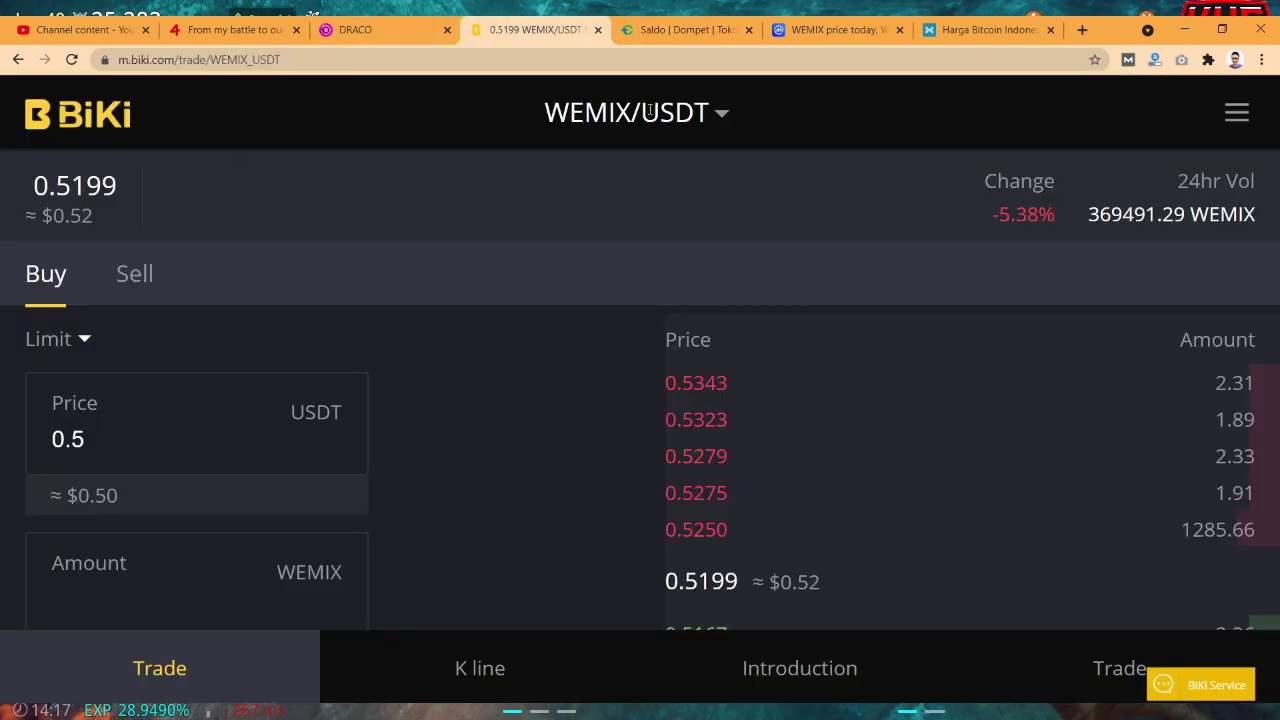
{"action": "left_click_drag", "start_coordinate": [643, 112], "coordinate": [696, 112]}
{"action": "key", "text": "ctrl+Tab"}
{"action": "left_click", "coordinate": [235, 277]}
{"action": "type", "text": "usdt"}
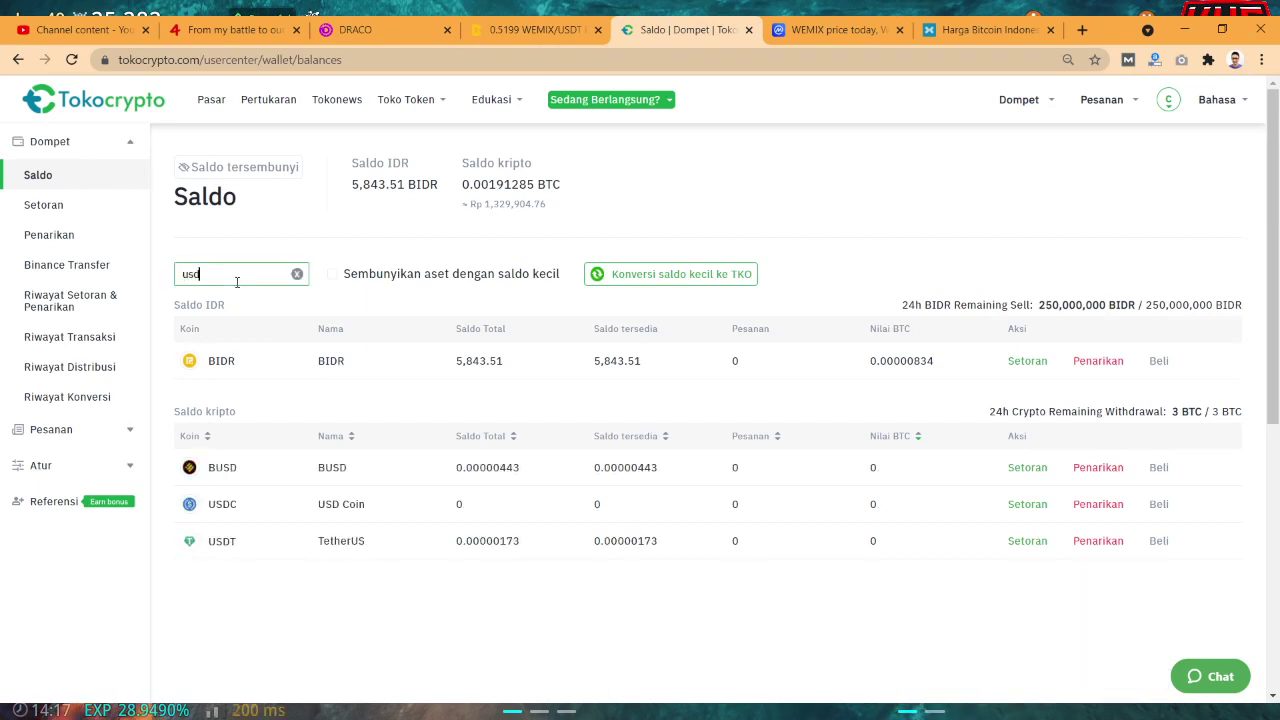
{"action": "left_click", "coordinate": [244, 487]}
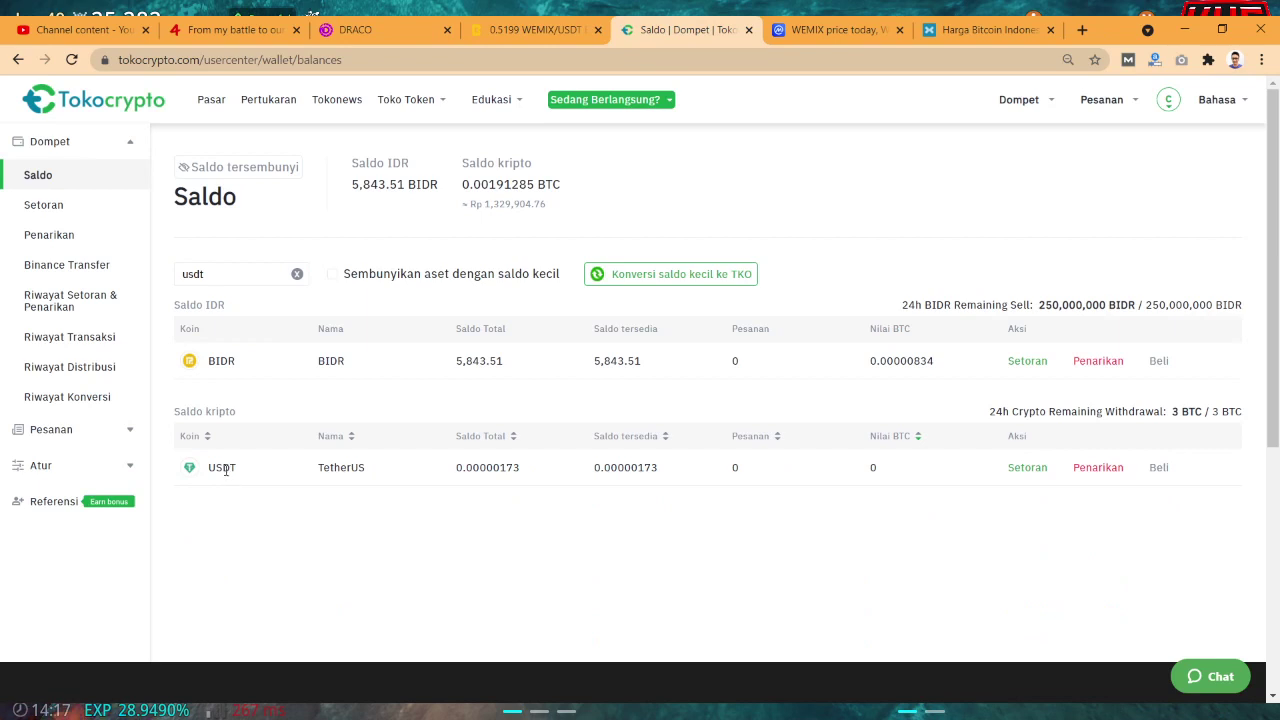
- Open the USDT deposit page, highlight part of its ERC20 deposit address, and switch to the BiKi trading page
{"action": "left_click", "coordinate": [1022, 468]}
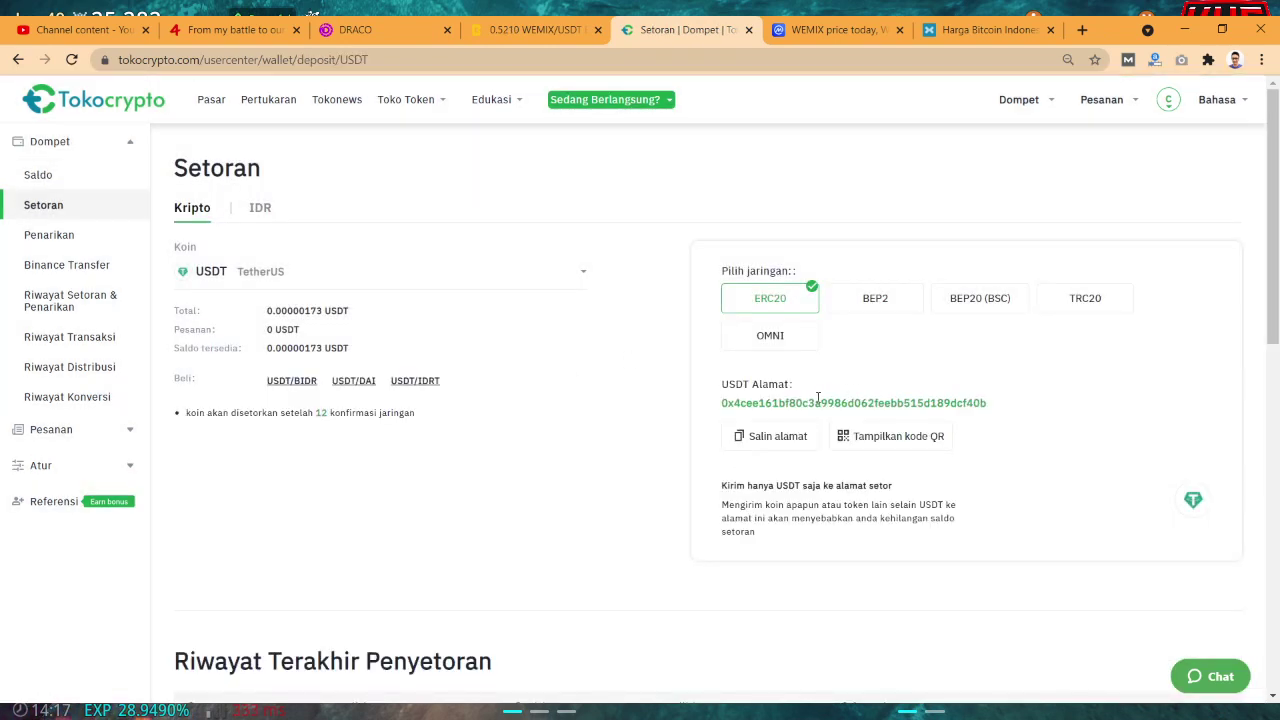
{"action": "left_click_drag", "start_coordinate": [759, 402], "coordinate": [964, 403]}
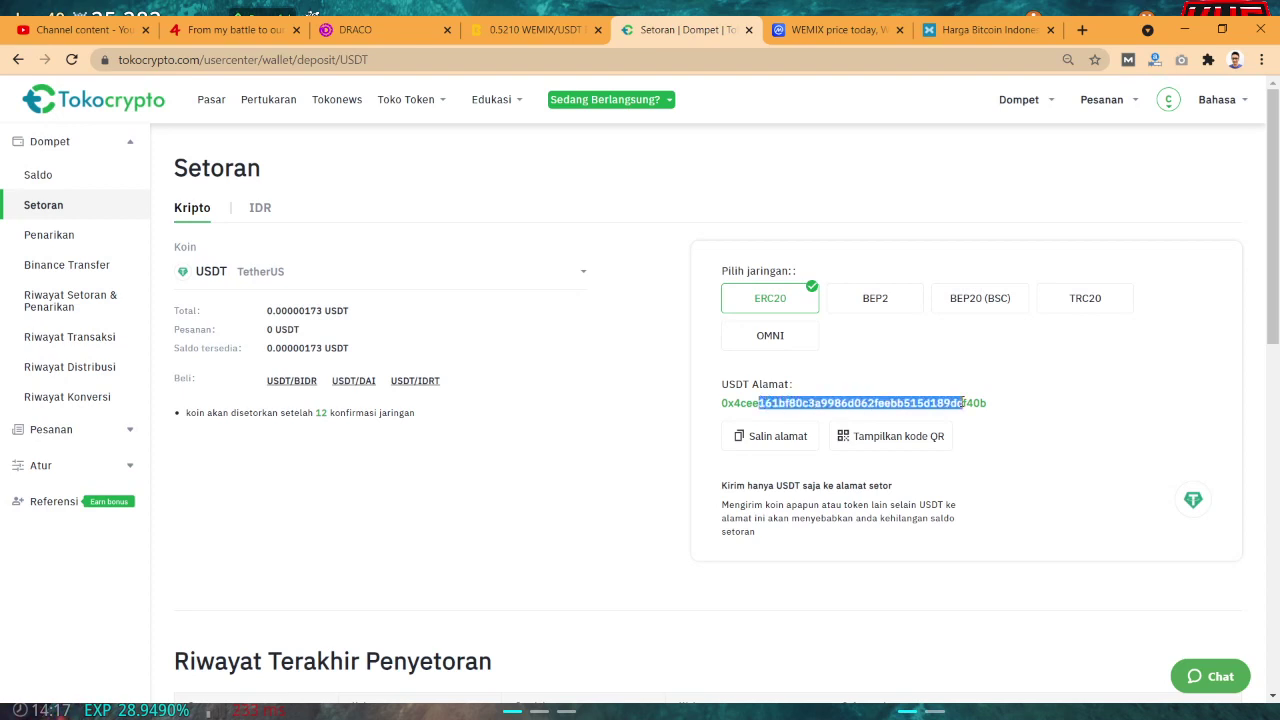
{"action": "left_click", "coordinate": [555, 29]}
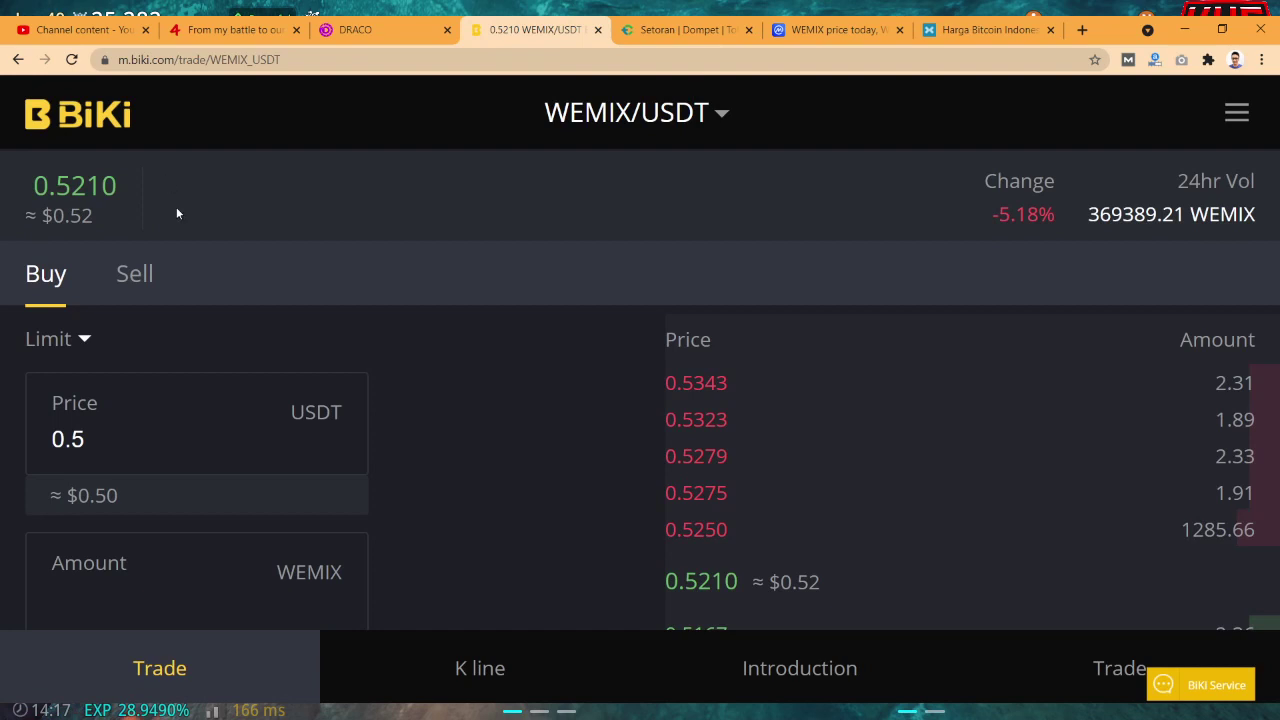
- Return from BiKi to Tokocrypto and open the withdrawal page for IDR
{"action": "left_click", "coordinate": [659, 29]}
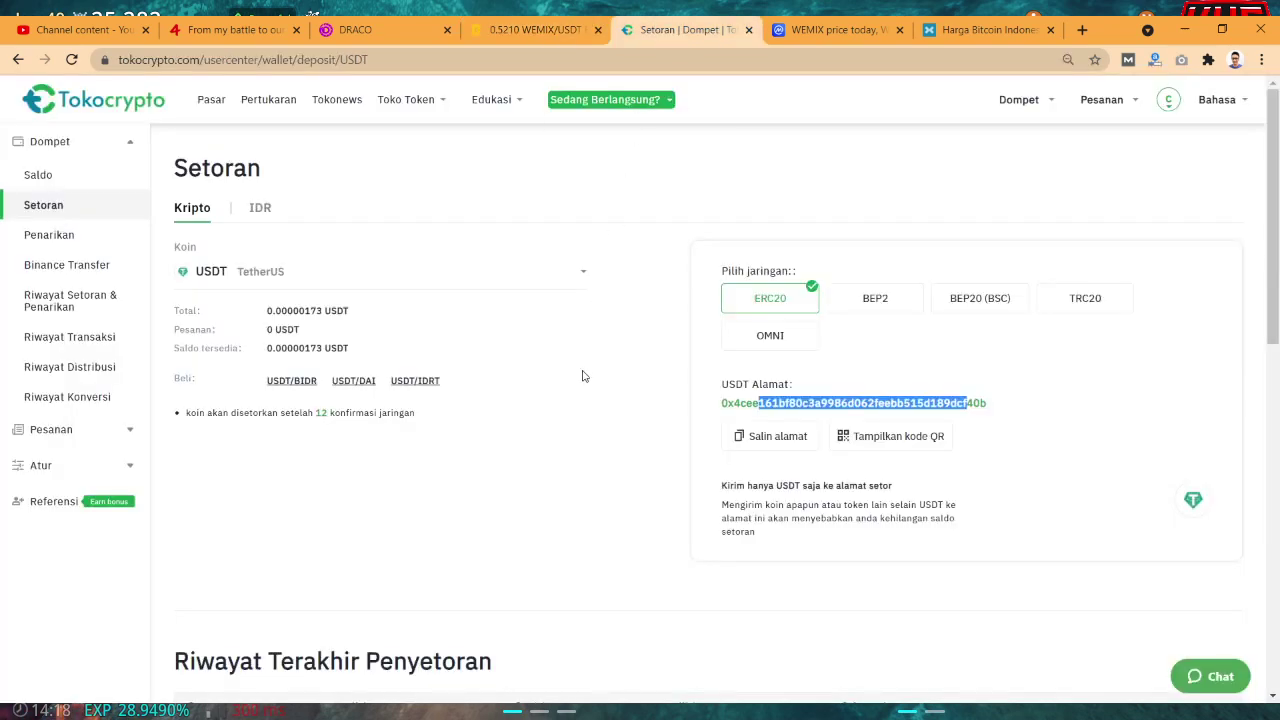
{"action": "left_click", "coordinate": [70, 235]}
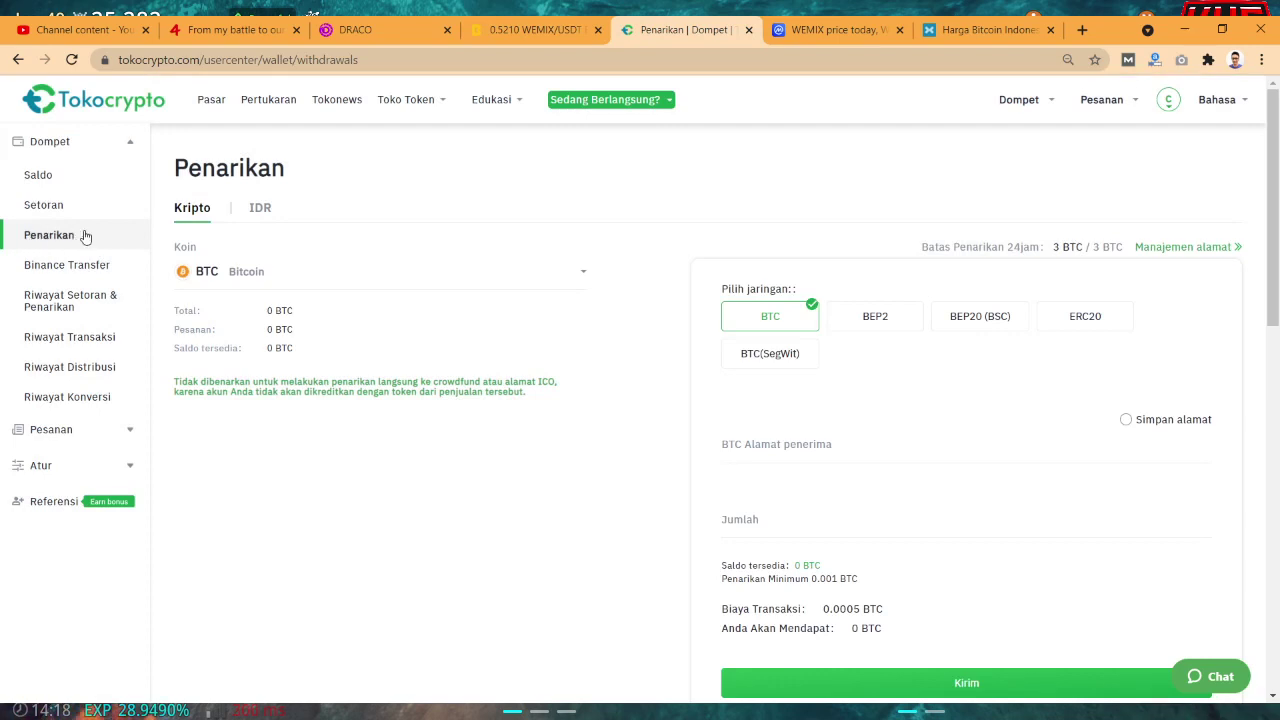
{"action": "left_click", "coordinate": [258, 210]}
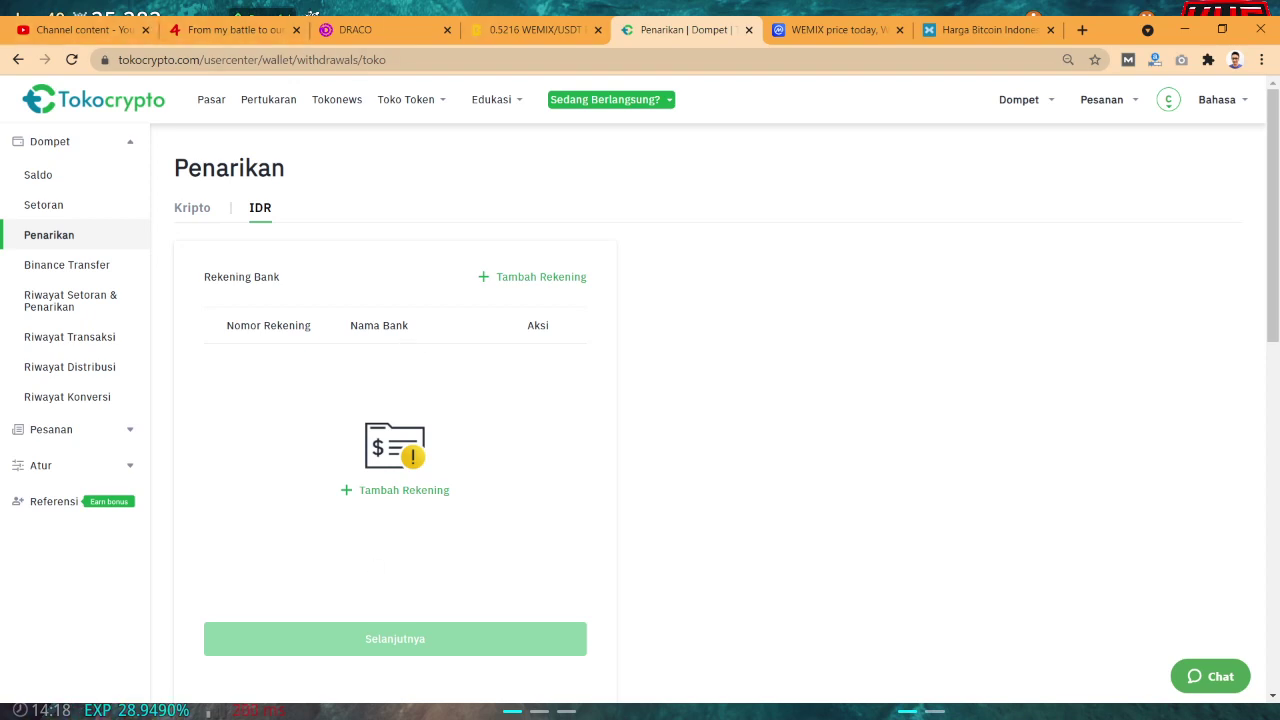
- Switch to the CoinMarketCap WEMIX page and examine the exchanges and pairs listed under WEMIX Markets
{"action": "left_click", "coordinate": [355, 29]}
{"action": "left_click", "coordinate": [883, 21]}
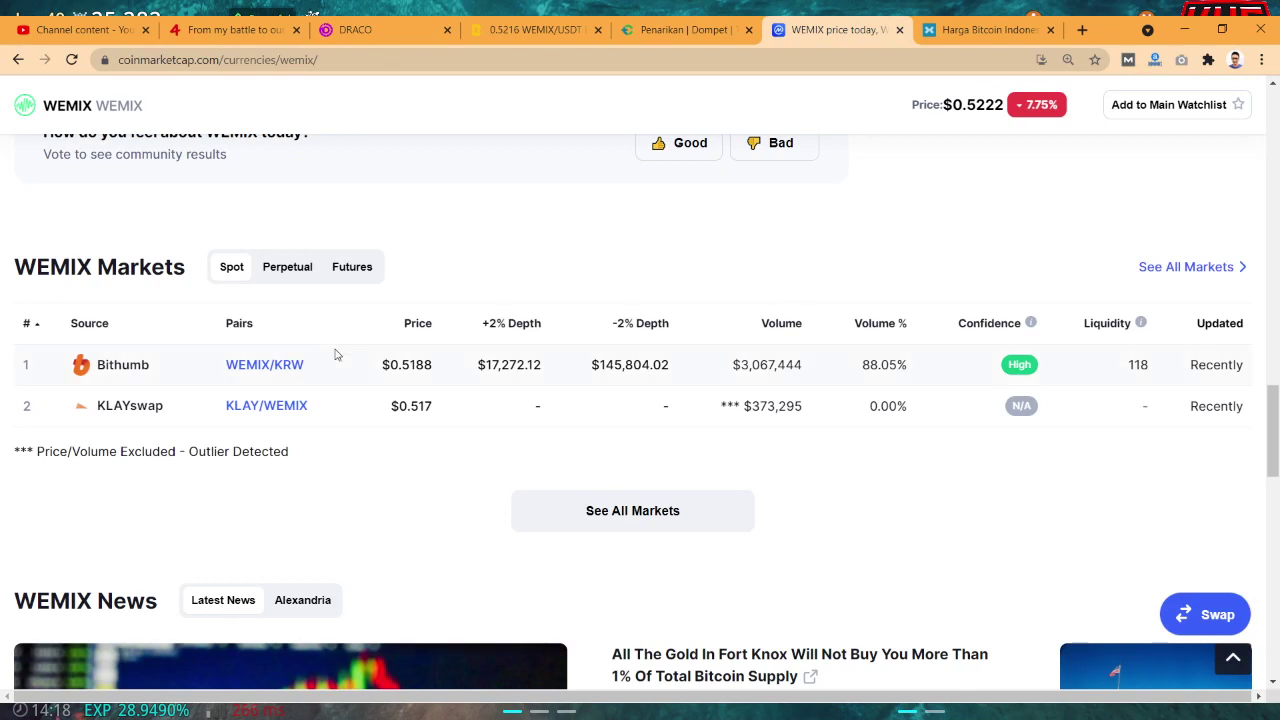
{"action": "scroll", "coordinate": [42, 346], "scroll_direction": "up", "scroll_amount": 3}
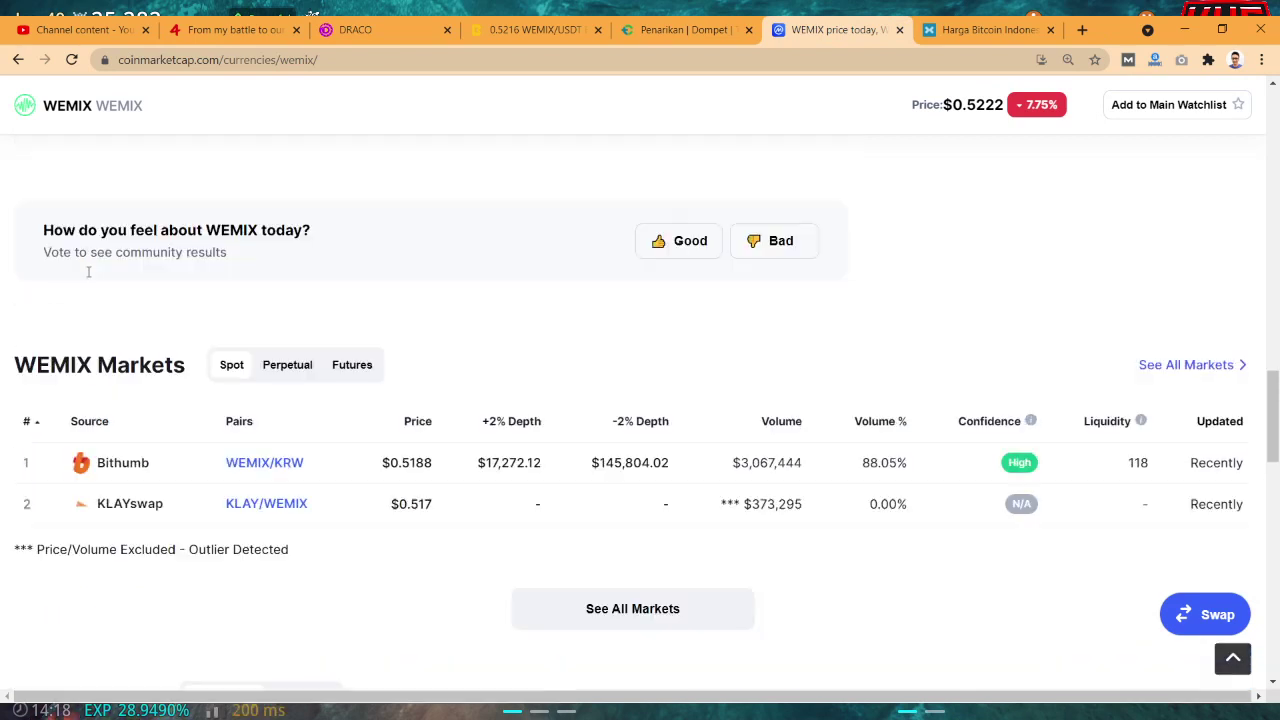
{"action": "scroll", "coordinate": [55, 253], "scroll_direction": "down", "scroll_amount": 4}
{"action": "left_click_drag", "start_coordinate": [55, 253], "coordinate": [240, 385]}
{"action": "left_click", "coordinate": [219, 368]}
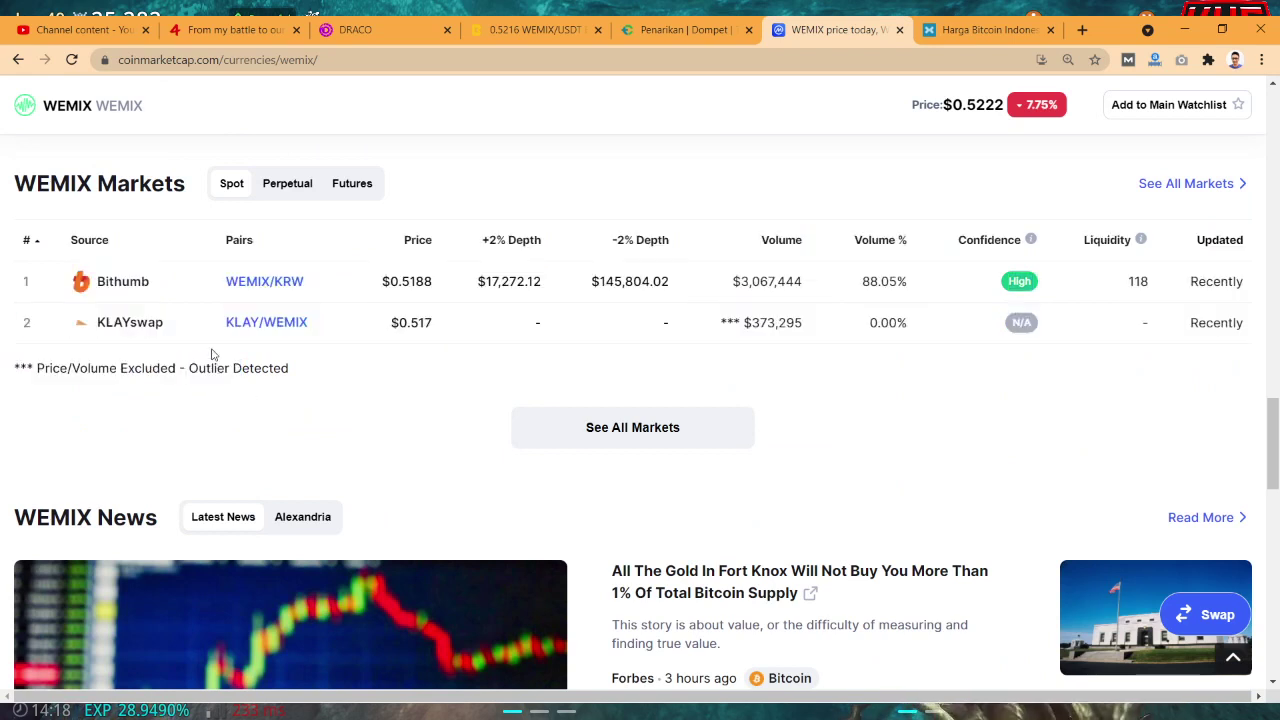
- Go to the 1D WEMIX to USD price chart and select the evening of August 28 on it
{"action": "scroll", "coordinate": [213, 358], "scroll_direction": "up", "scroll_amount": 1}
{"action": "scroll", "coordinate": [213, 358], "scroll_direction": "up", "scroll_amount": 15}
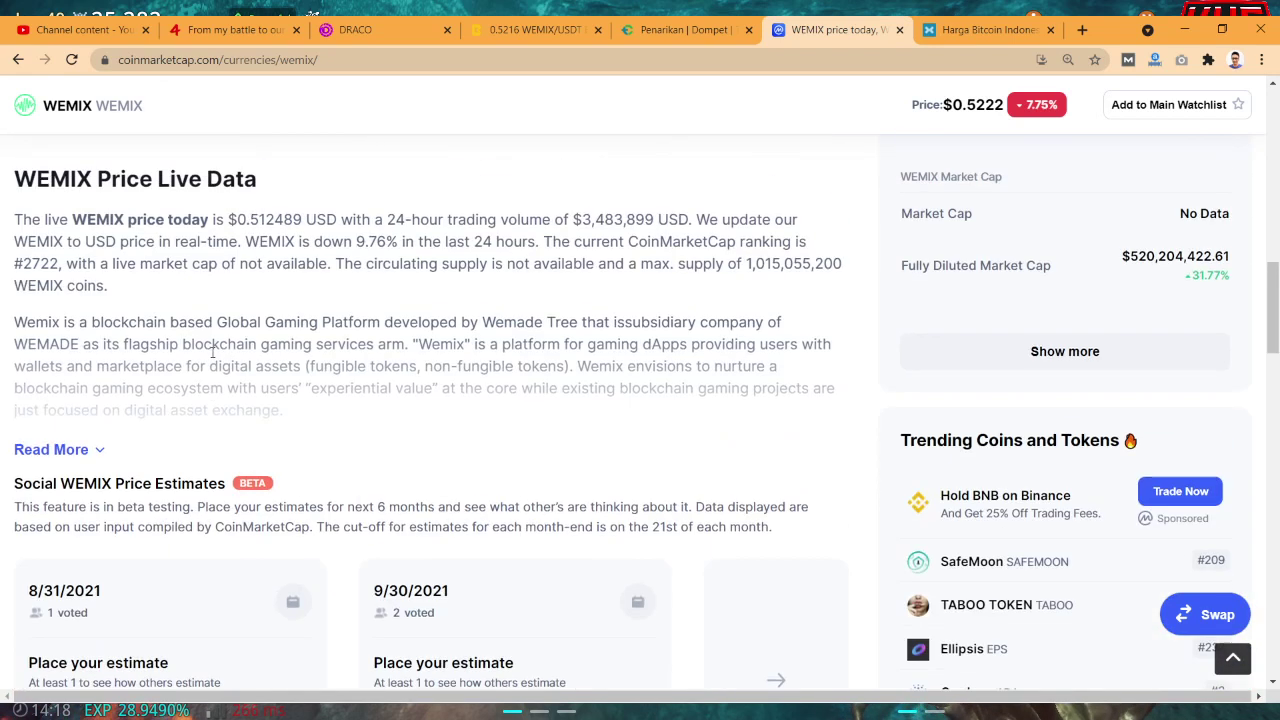
{"action": "scroll", "coordinate": [178, 352], "scroll_direction": "down", "scroll_amount": 3}
{"action": "left_click_drag", "start_coordinate": [178, 352], "coordinate": [323, 323]}
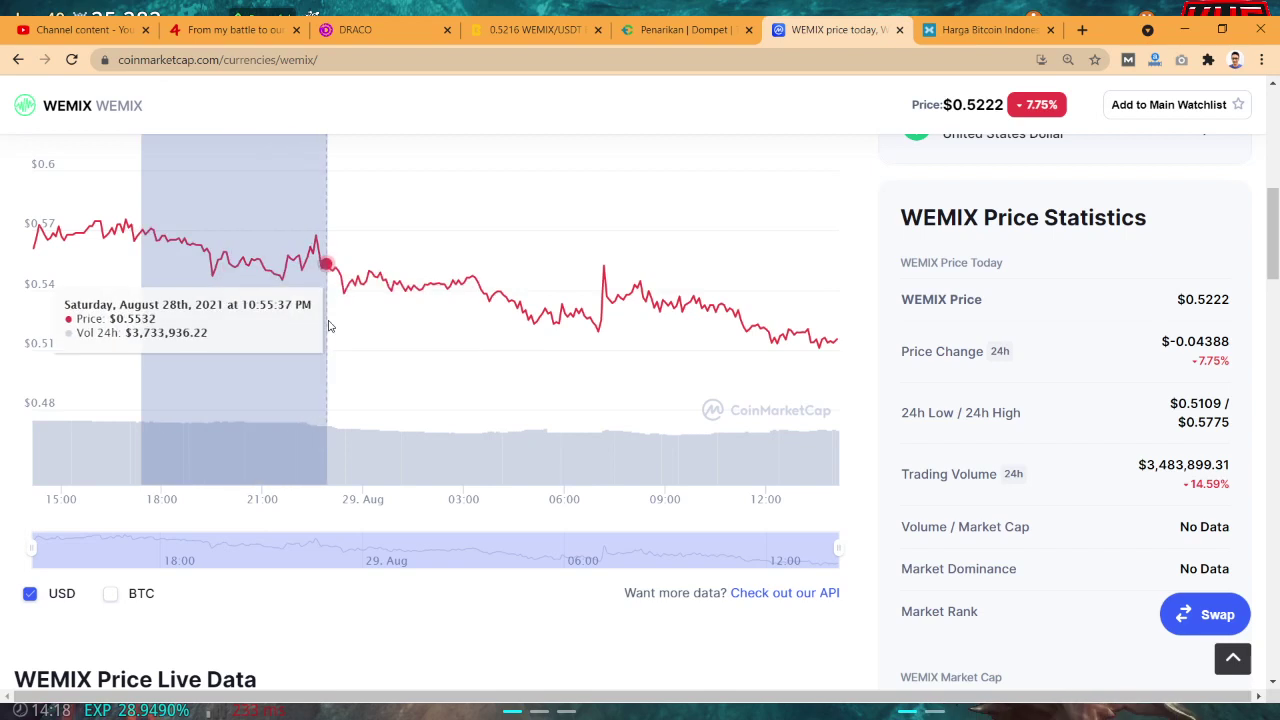
- Set the WEMIX to USD chart to the ALL range and select about January to February 2021 on it
{"action": "scroll", "coordinate": [634, 474], "scroll_direction": "up", "scroll_amount": 5}
{"action": "left_click", "coordinate": [740, 460]}
{"action": "scroll", "coordinate": [634, 406], "scroll_direction": "down", "scroll_amount": 3}
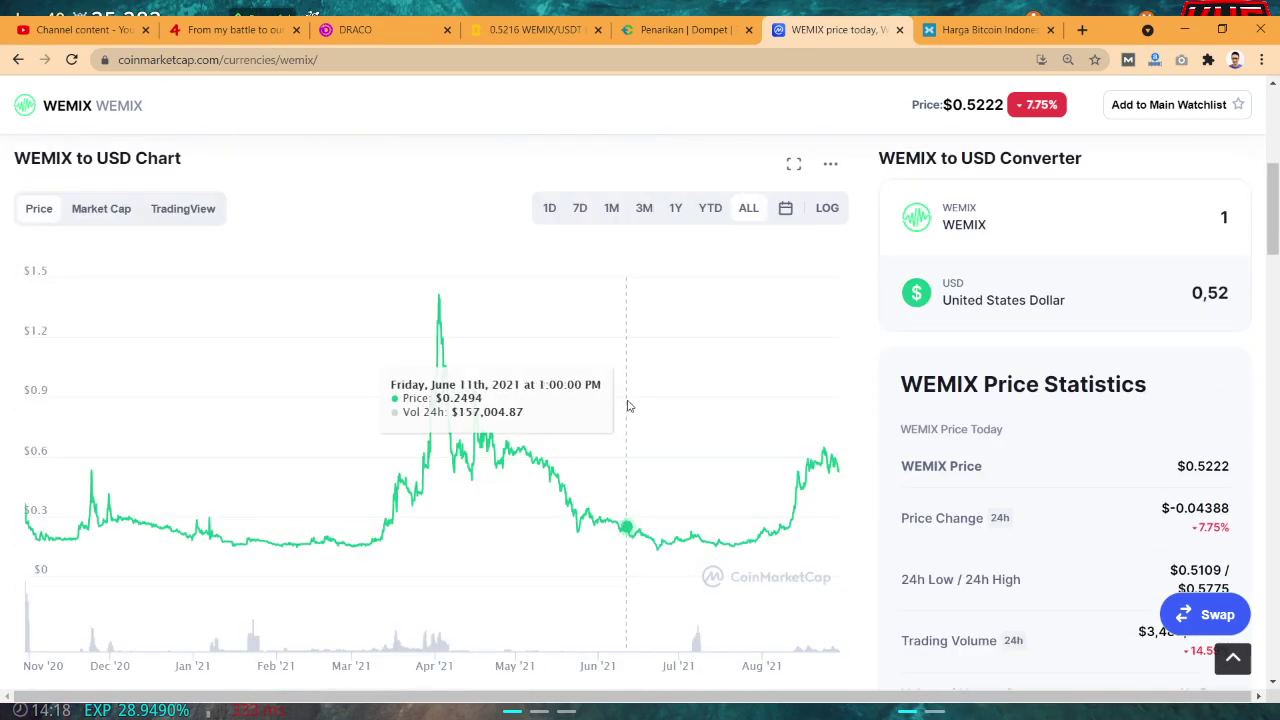
{"action": "left_click_drag", "start_coordinate": [300, 486], "coordinate": [186, 512]}
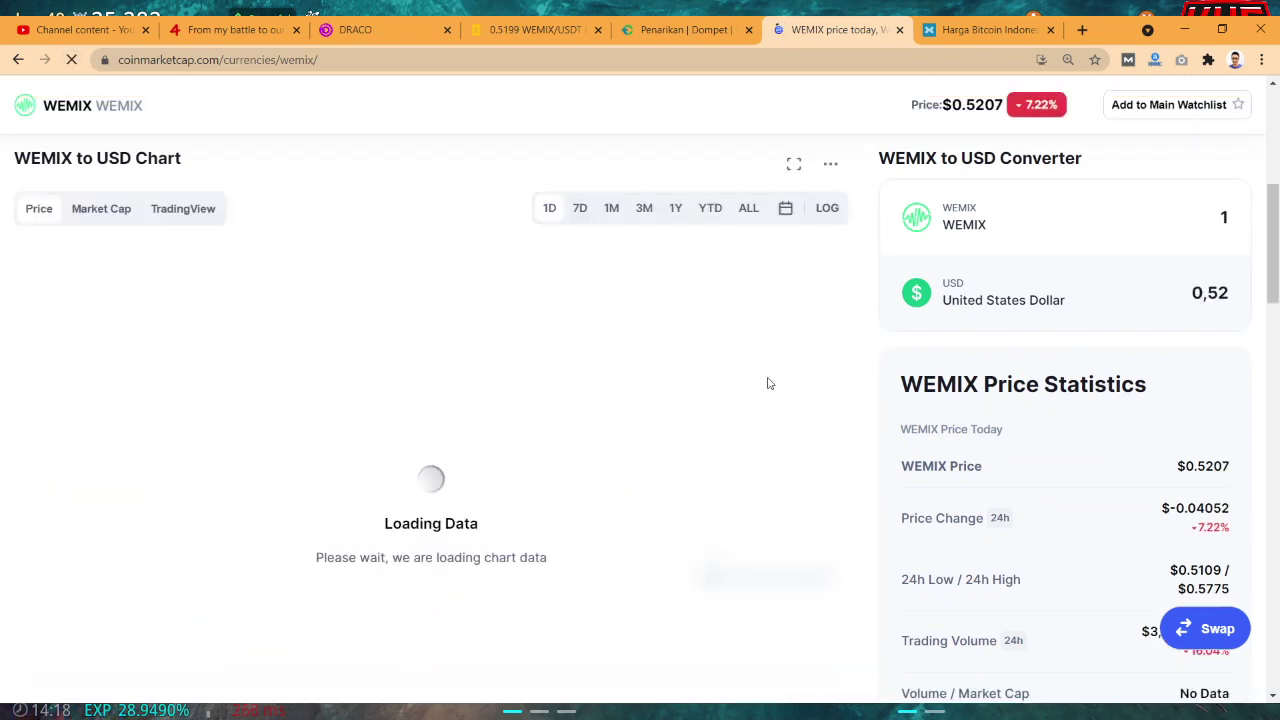
- On the reloaded page, set the WEMIX to USD chart range to ALL and examine the full price history
{"action": "scroll", "coordinate": [509, 366], "scroll_direction": "up", "scroll_amount": 3}
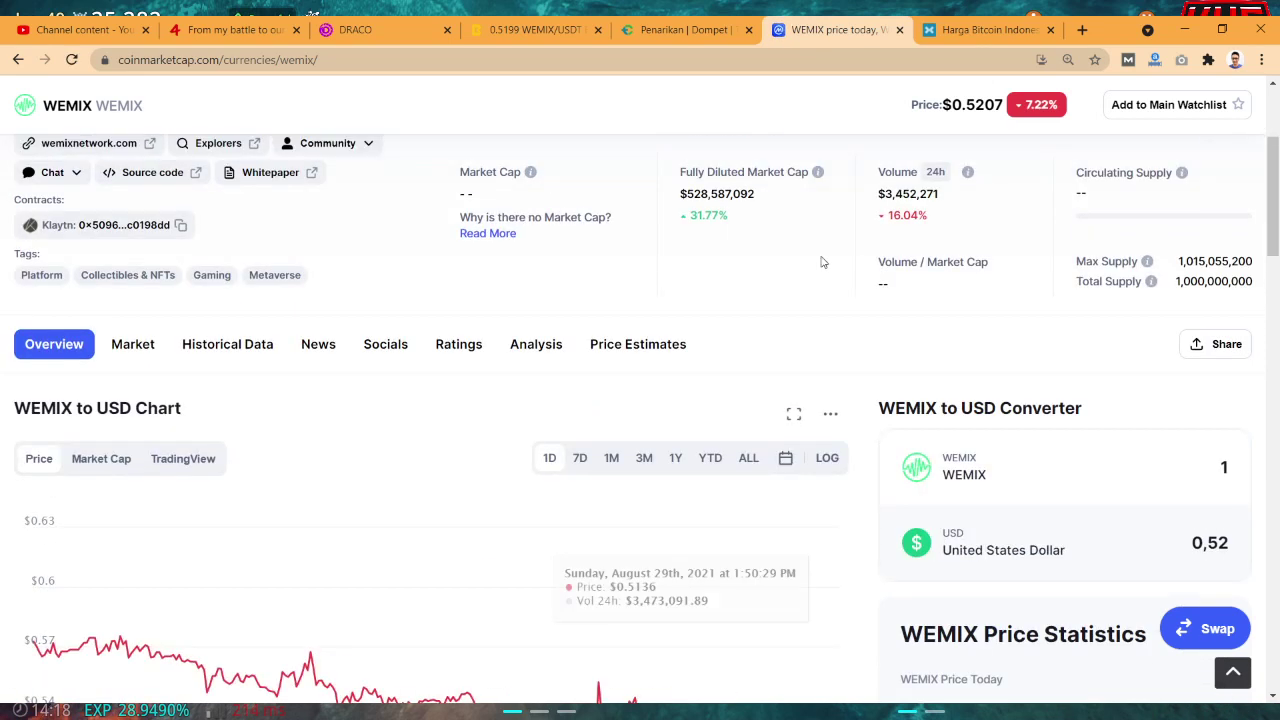
{"action": "left_click", "coordinate": [748, 457]}
{"action": "scroll", "coordinate": [763, 316], "scroll_direction": "down", "scroll_amount": 3}
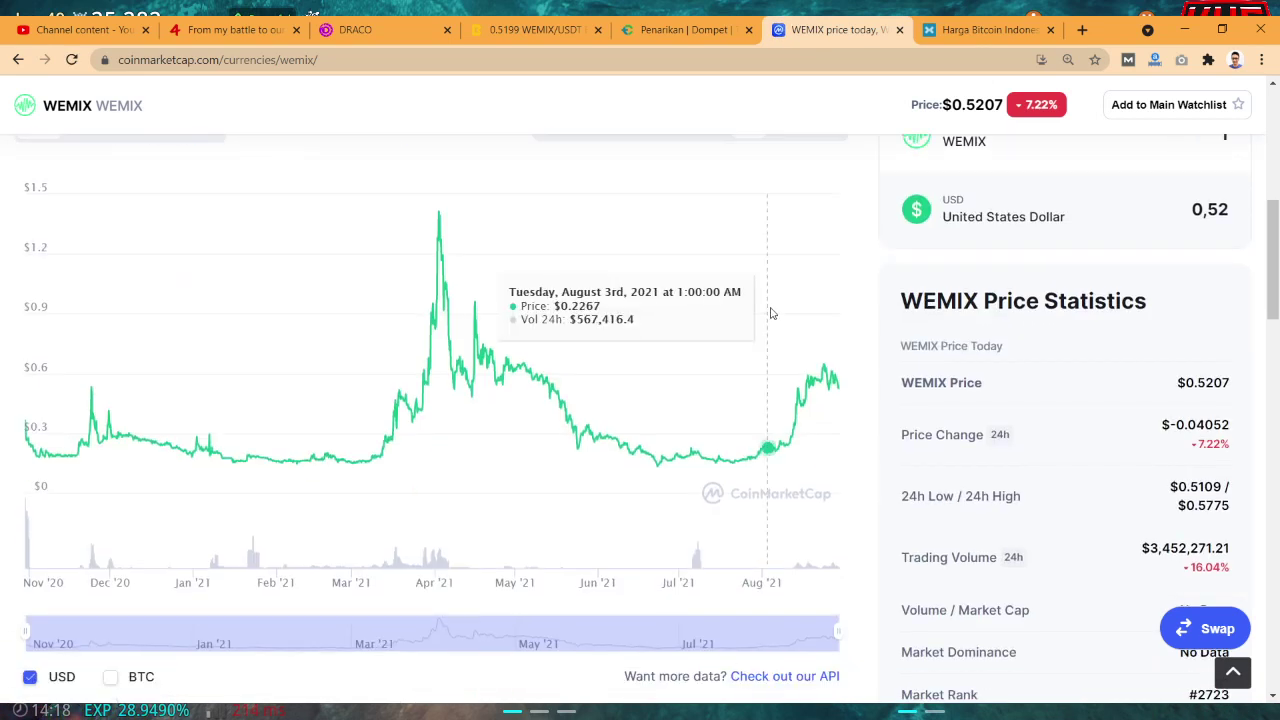
- Examine the start of the WEMIX price history and the exchanges listed under WEMIX Markets
{"action": "scroll", "coordinate": [871, 306], "scroll_direction": "down", "scroll_amount": 2}
{"action": "scroll", "coordinate": [873, 303], "scroll_direction": "up", "scroll_amount": 2}
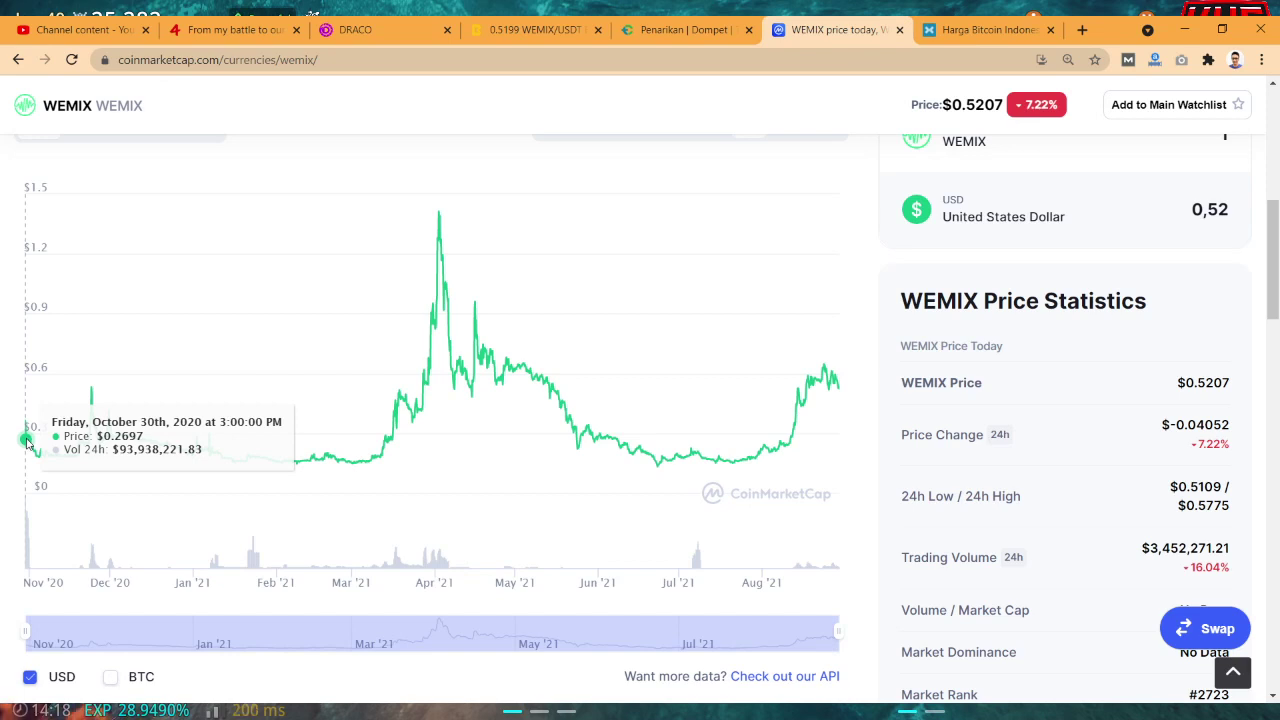
{"action": "scroll", "coordinate": [878, 424], "scroll_direction": "down", "scroll_amount": 3}
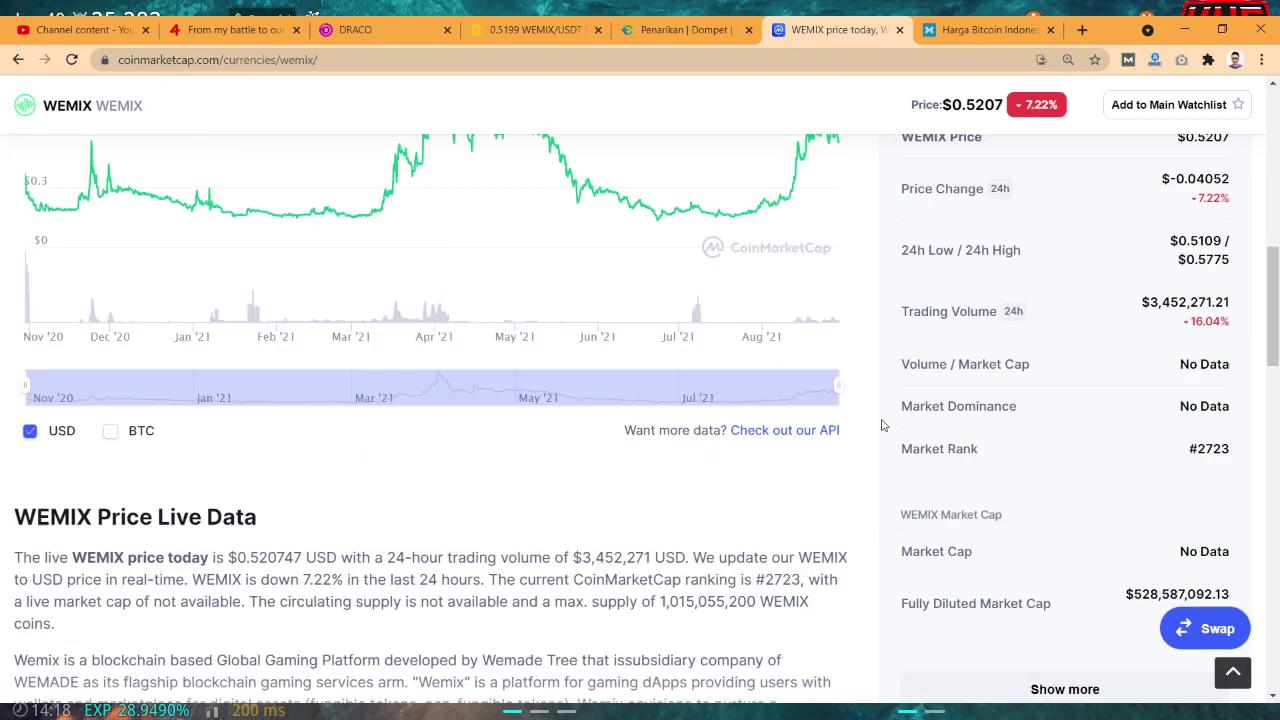
{"action": "scroll", "coordinate": [878, 424], "scroll_direction": "down", "scroll_amount": 12}
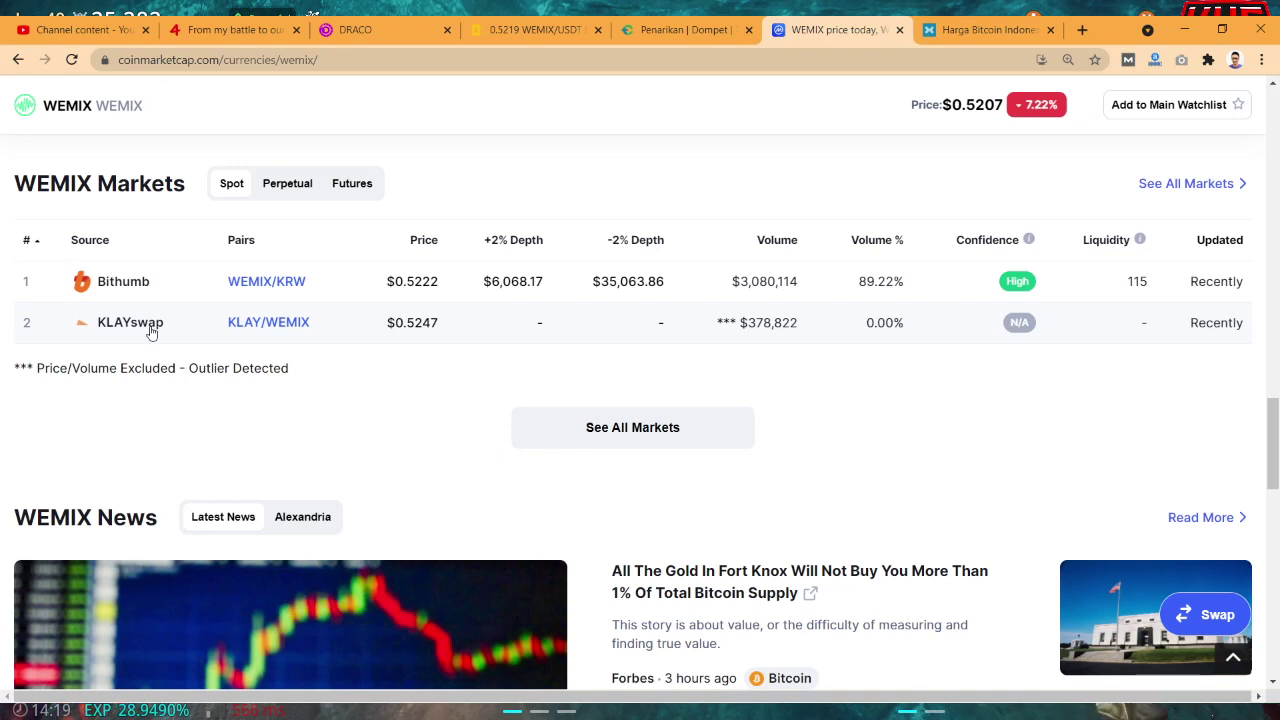
- Search CoinMarketCap for "et" and open the Ethereum (ETH) page
{"action": "scroll", "coordinate": [150, 332], "scroll_direction": "up", "scroll_amount": 15}
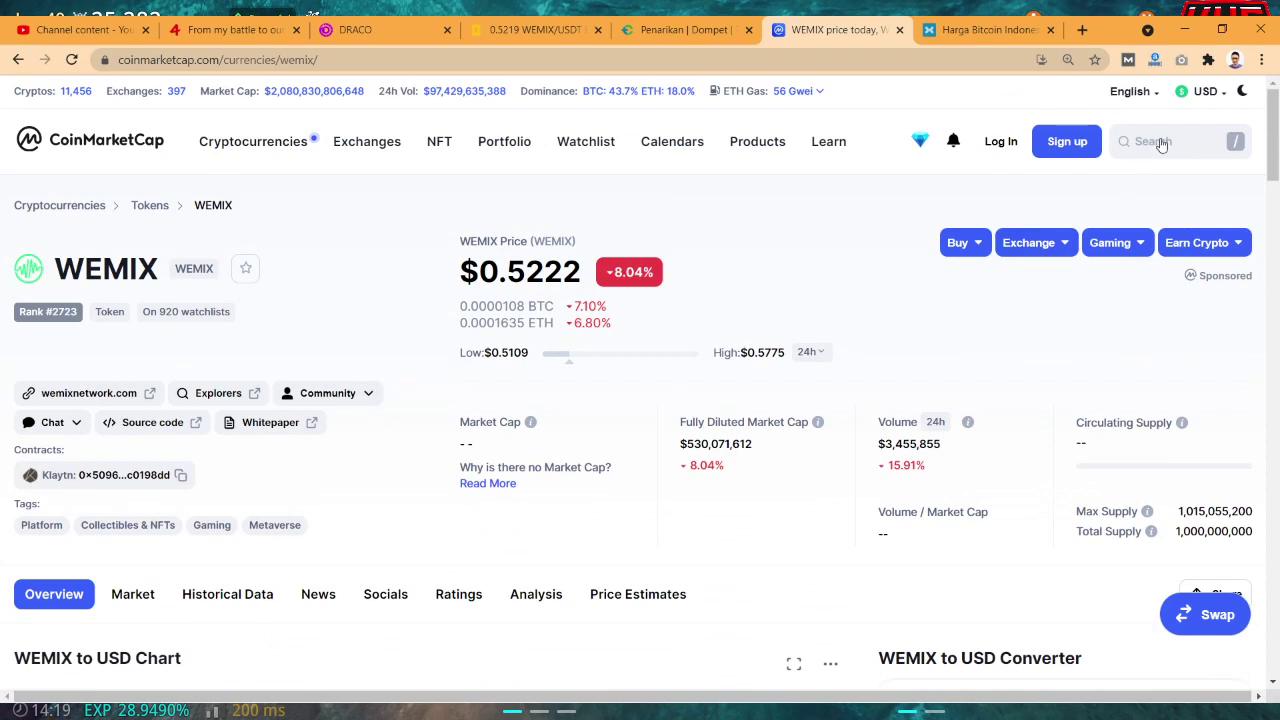
{"action": "left_click", "coordinate": [1155, 144]}
{"action": "type", "text": "et"}
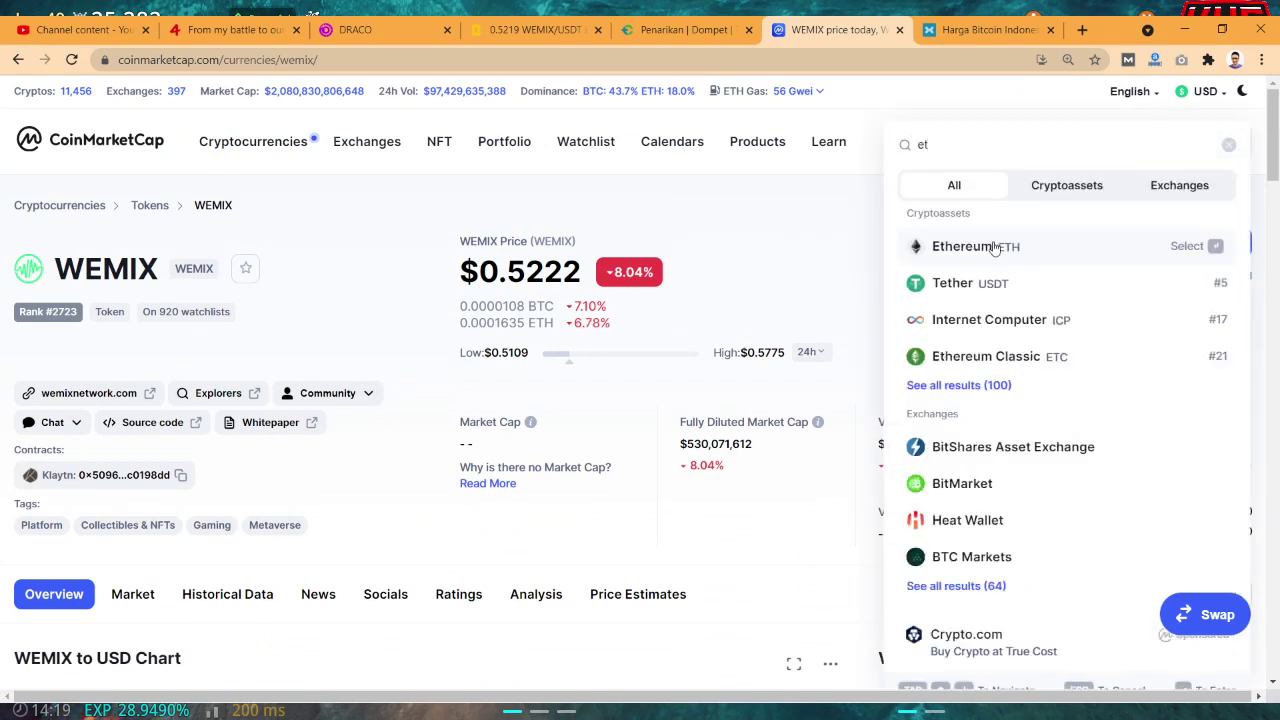
{"action": "left_click", "coordinate": [995, 248]}
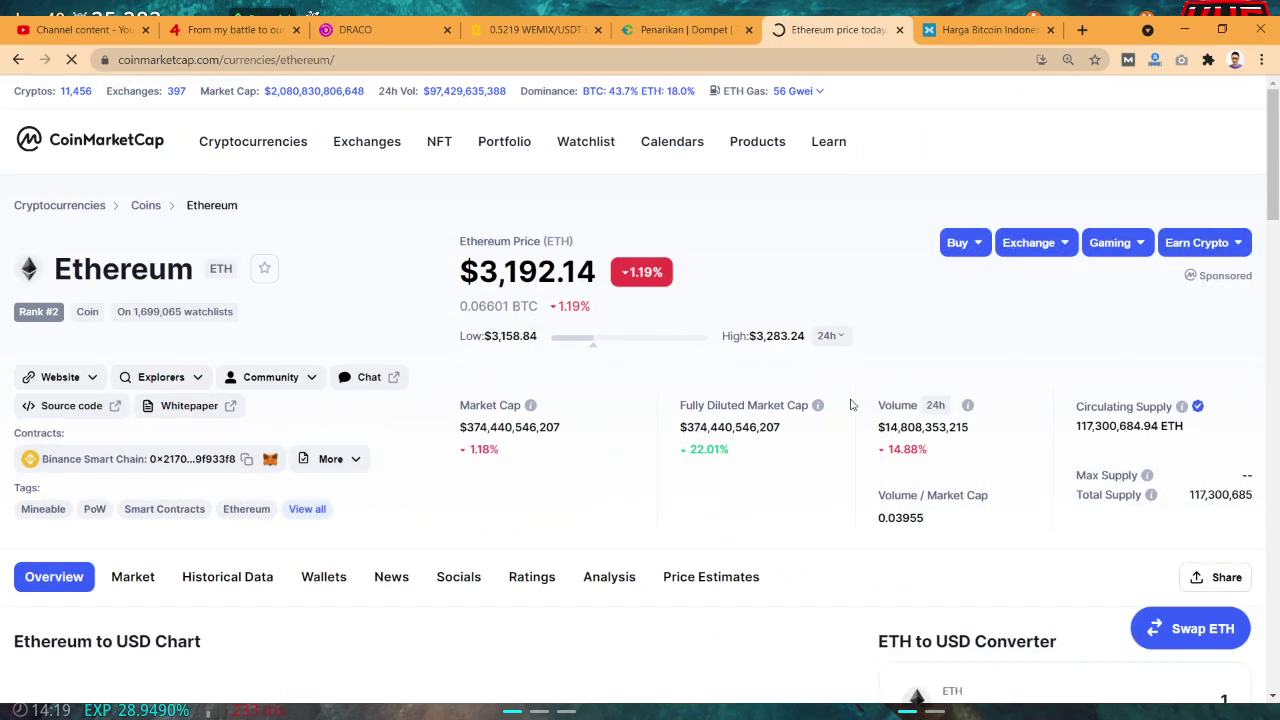
- Open the full list of Ethereum markets and examine its exchanges and trading pairs for comparison with WEMIX
{"action": "scroll", "coordinate": [848, 395], "scroll_direction": "down", "scroll_amount": 20}
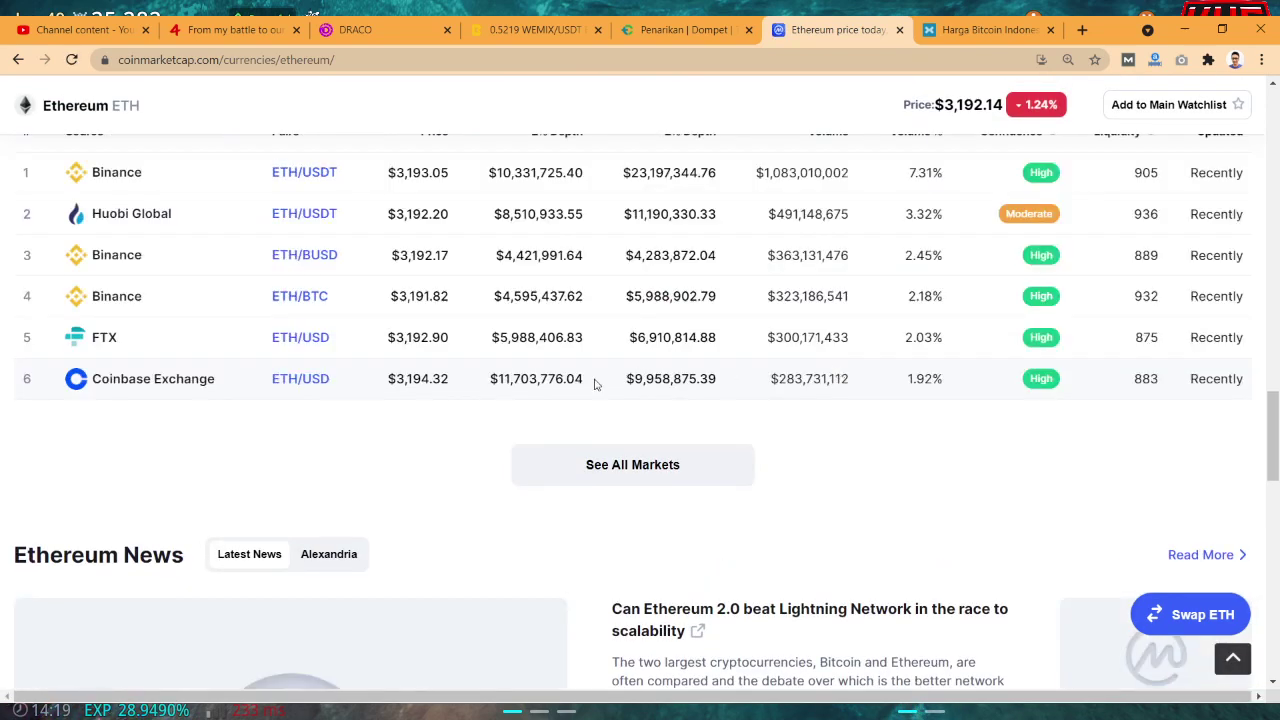
{"action": "left_click", "coordinate": [541, 471]}
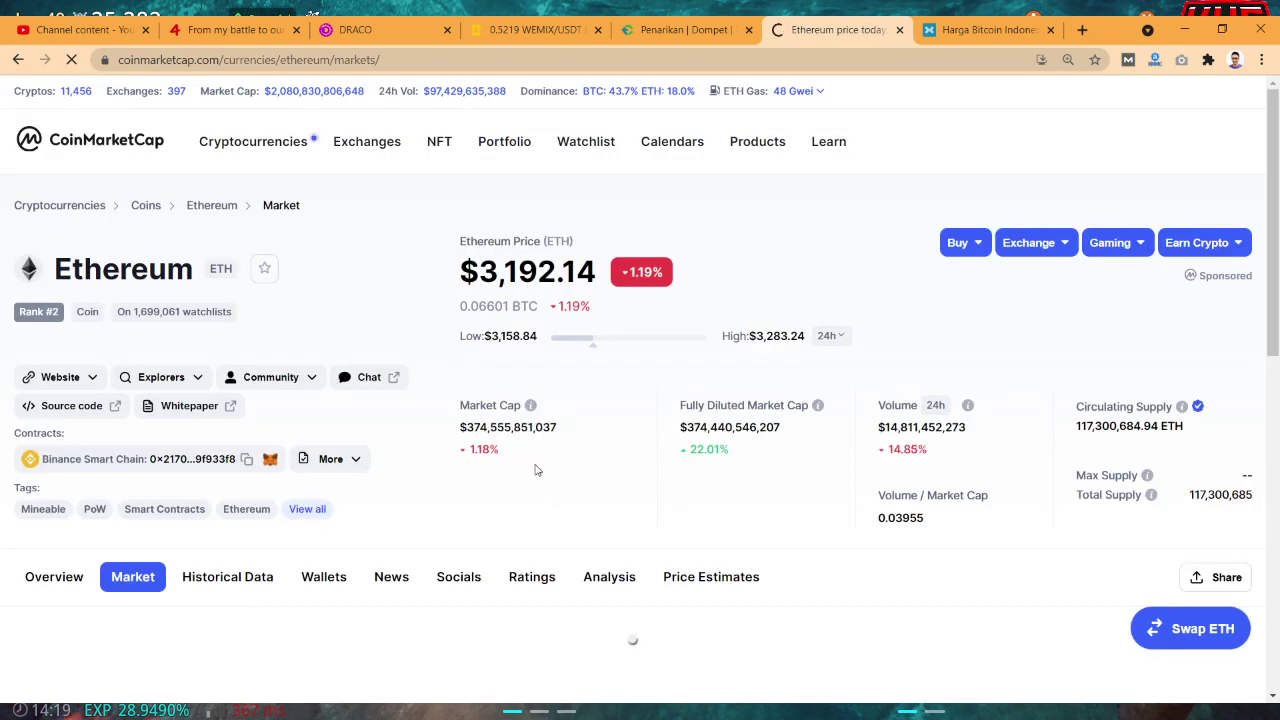
{"action": "scroll", "coordinate": [535, 467], "scroll_direction": "down", "scroll_amount": 5}
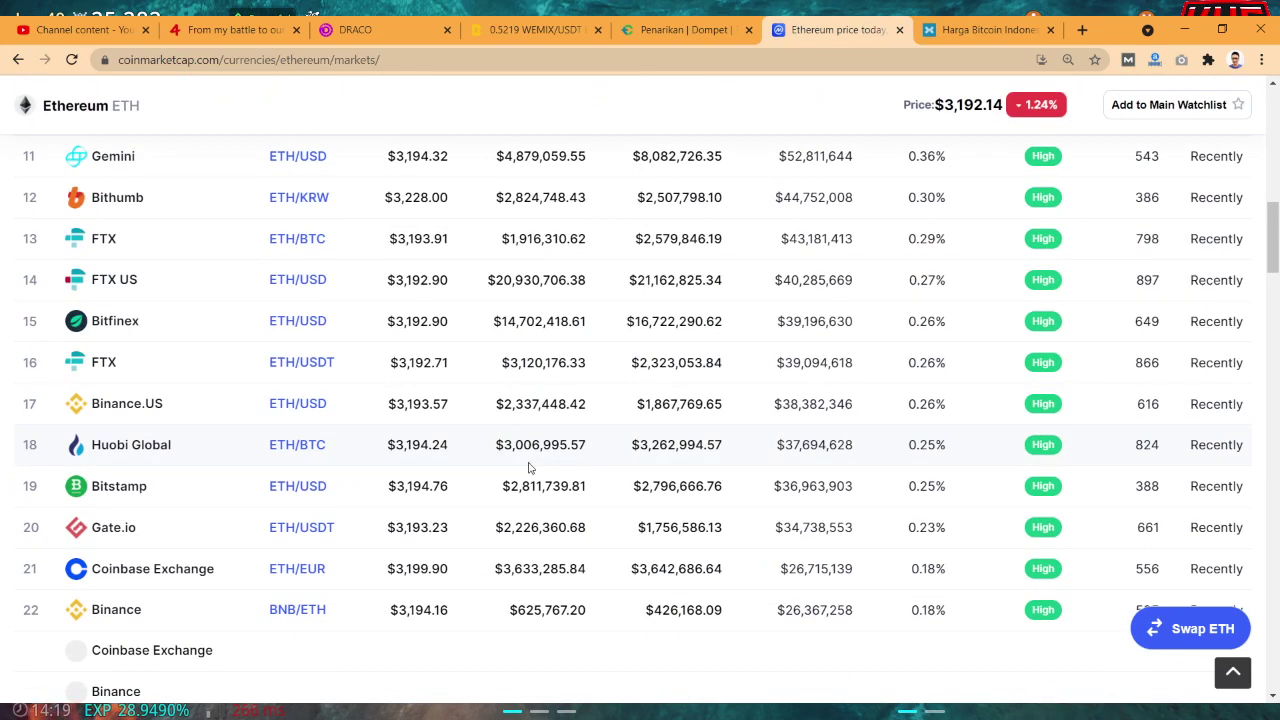
{"action": "scroll", "coordinate": [528, 467], "scroll_direction": "up", "scroll_amount": 7}
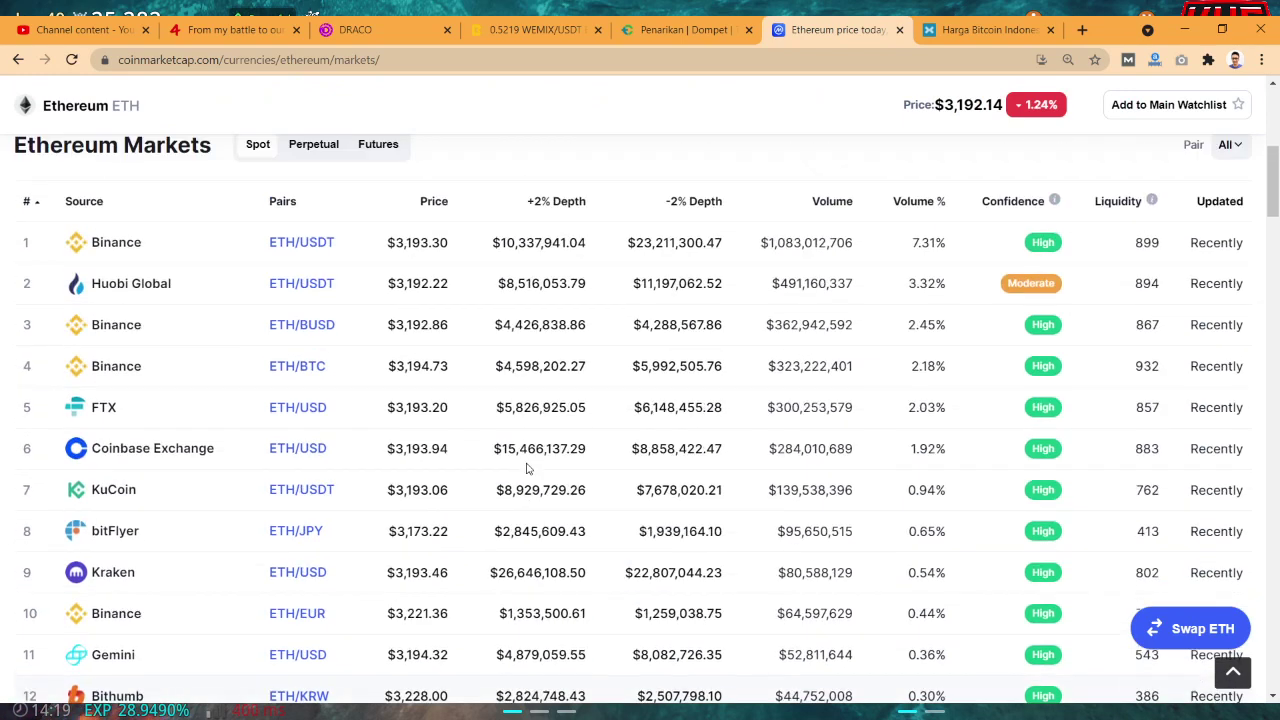
{"action": "scroll", "coordinate": [528, 467], "scroll_direction": "up", "scroll_amount": 1}
{"action": "scroll", "coordinate": [528, 467], "scroll_direction": "up", "scroll_amount": 3}
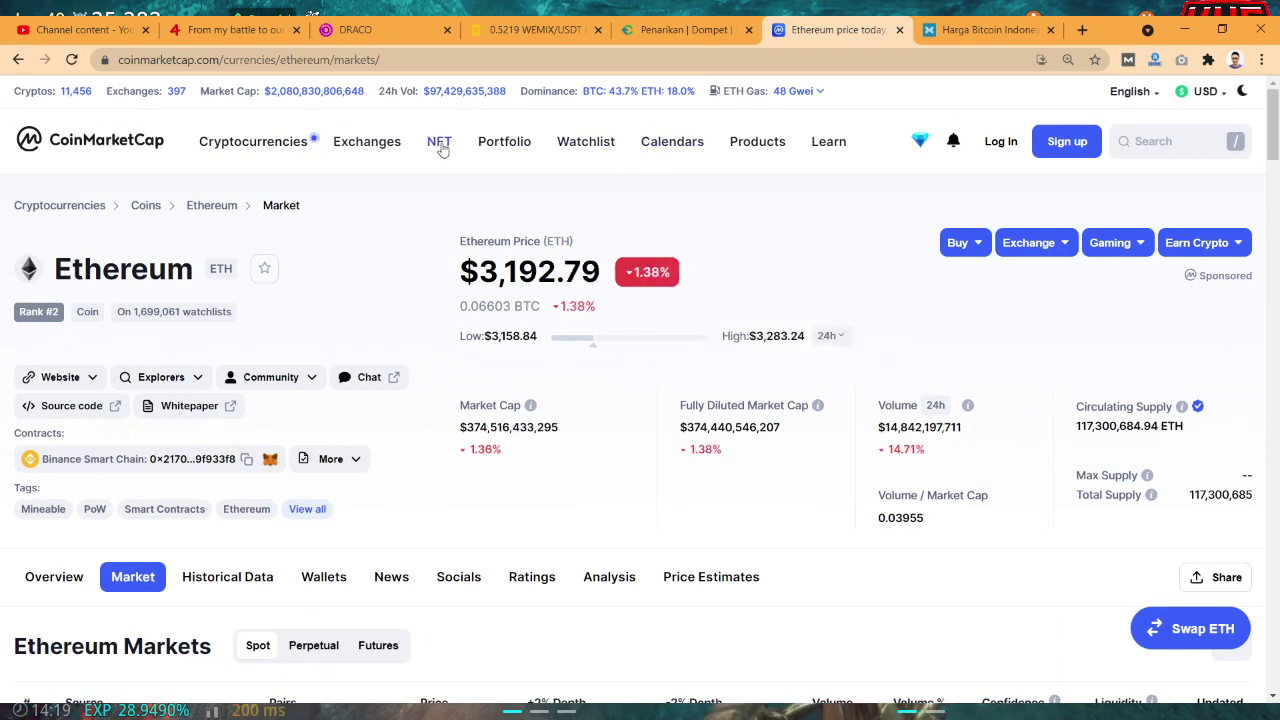
- Review the cash-out route across the DRACO exchange diagram, the BiKi WEMIX/USDT trade page and the Tokocrypto IDR withdrawal page, ending on Tokocrypto
{"action": "left_click", "coordinate": [637, 38]}
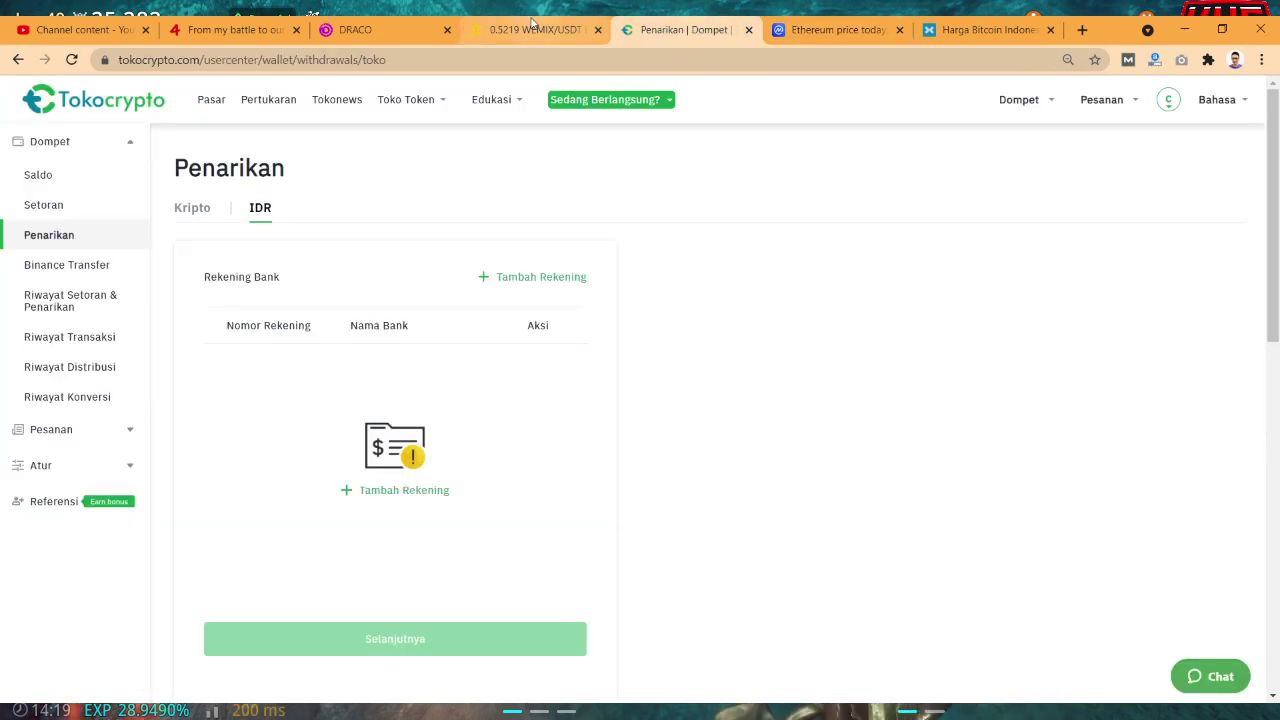
{"action": "left_click", "coordinate": [380, 22]}
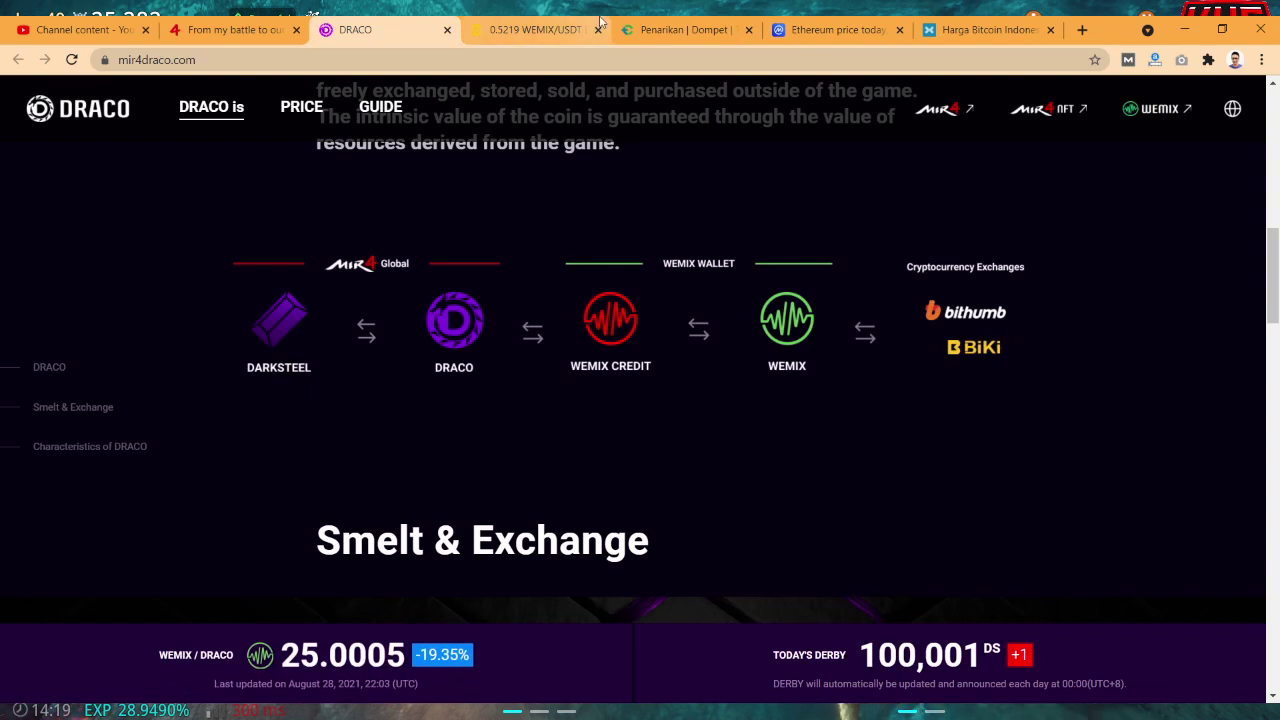
{"action": "left_click", "coordinate": [680, 29]}
{"action": "left_click", "coordinate": [527, 22]}
{"action": "left_click", "coordinate": [385, 29]}
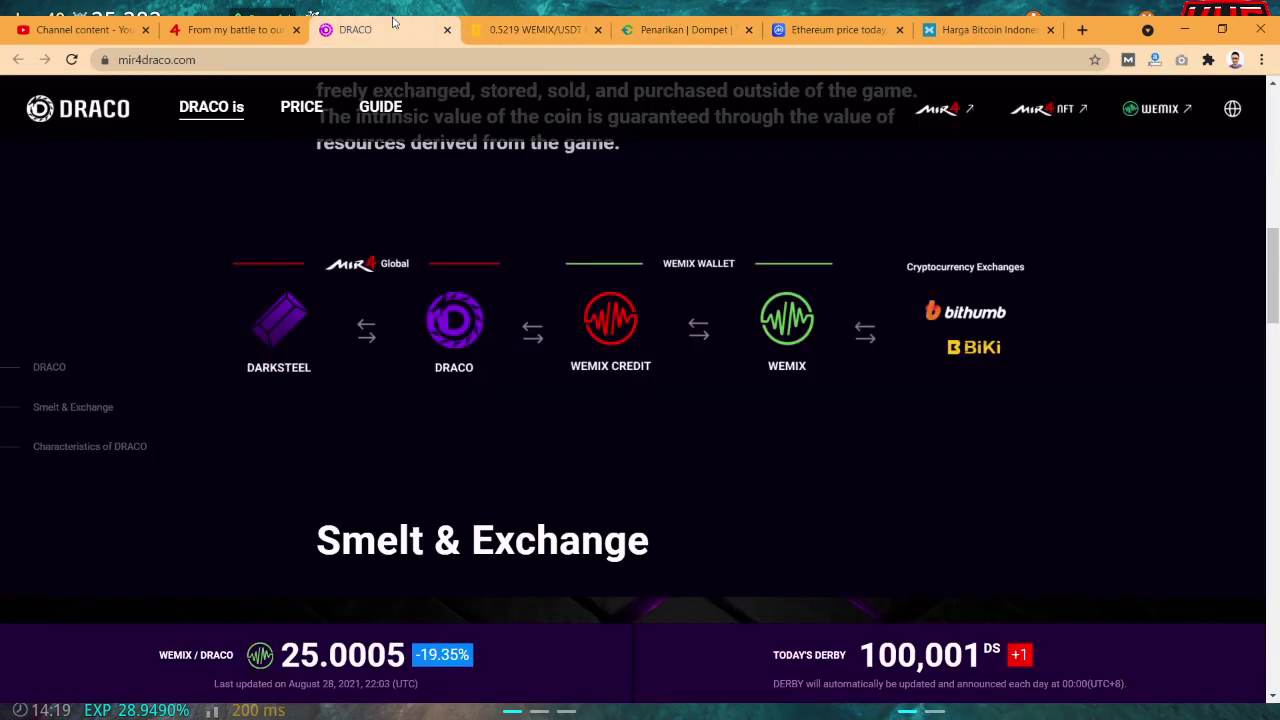
{"action": "left_click", "coordinate": [530, 29]}
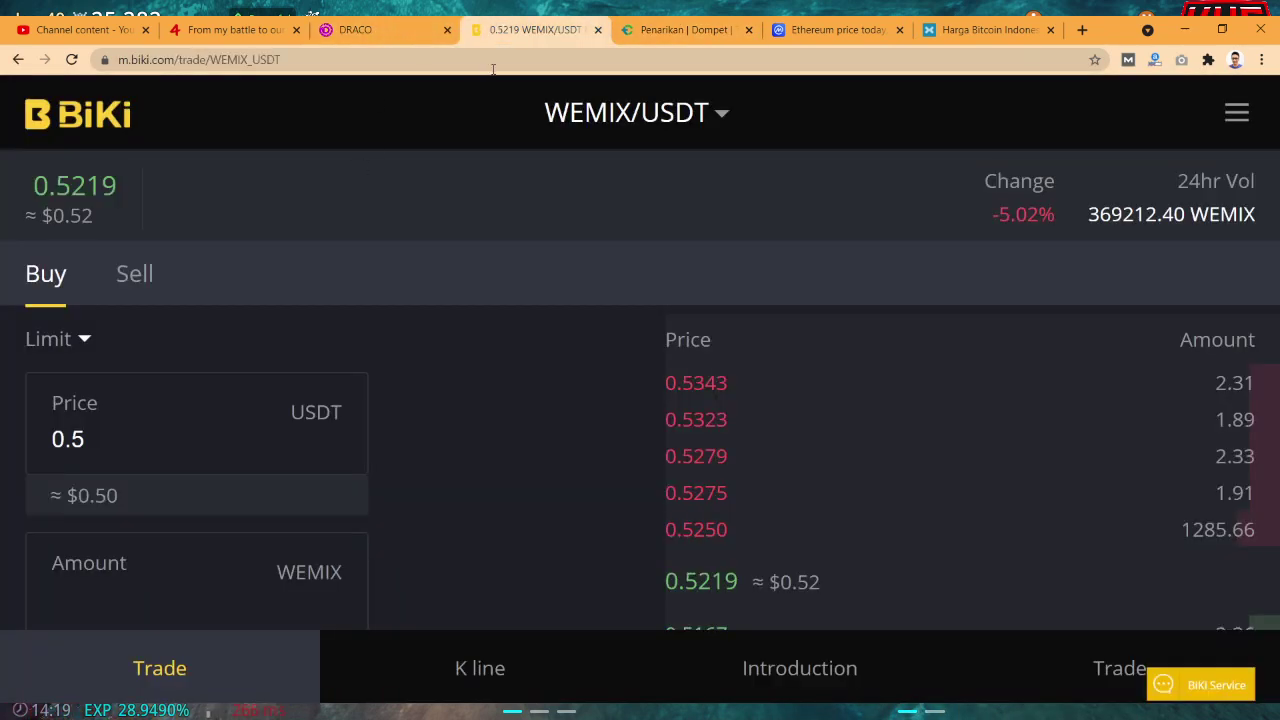
{"action": "left_click", "coordinate": [637, 22]}
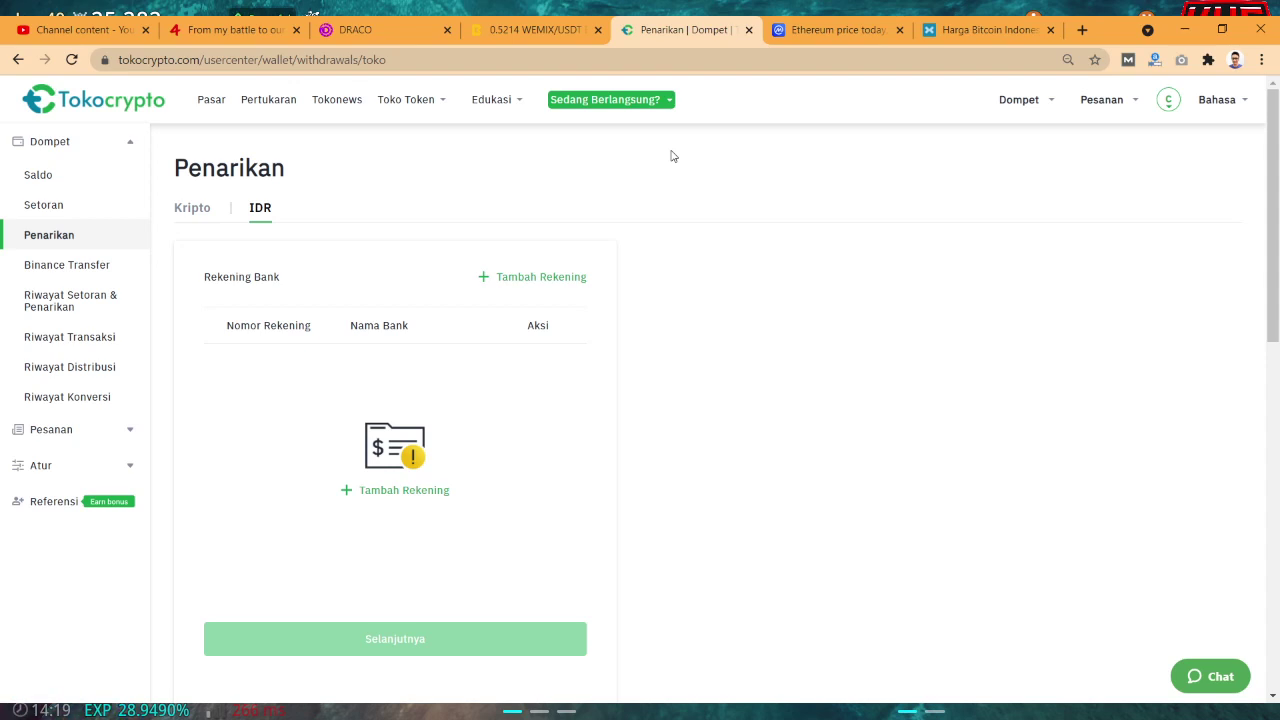
{"action": "left_click", "coordinate": [557, 22]}
{"action": "left_click", "coordinate": [405, 25]}
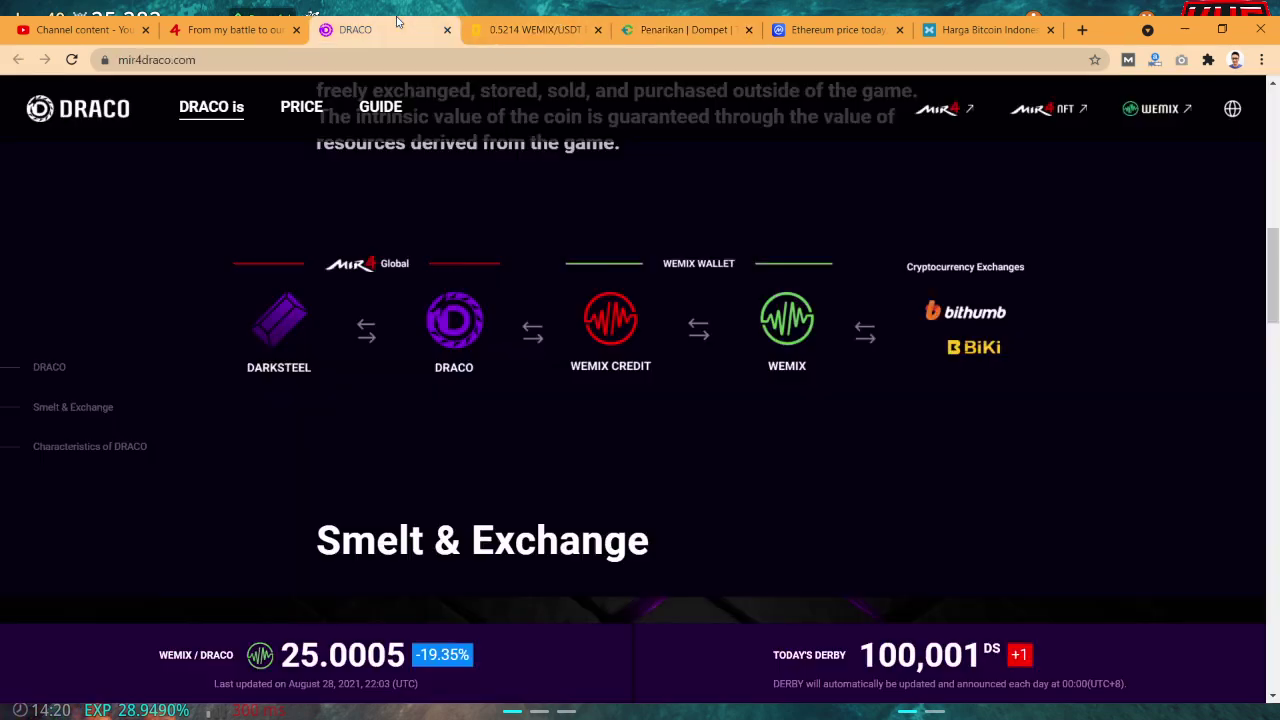
{"action": "left_click", "coordinate": [530, 25]}
{"action": "left_click", "coordinate": [655, 22]}
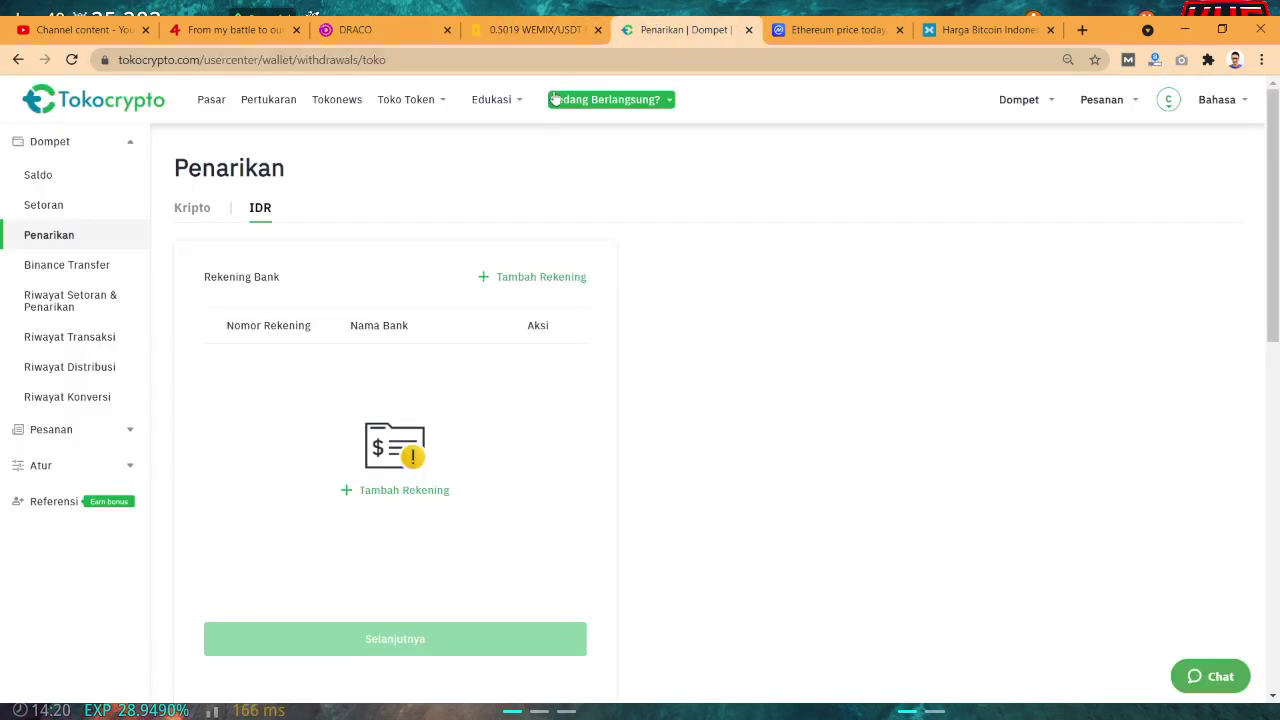